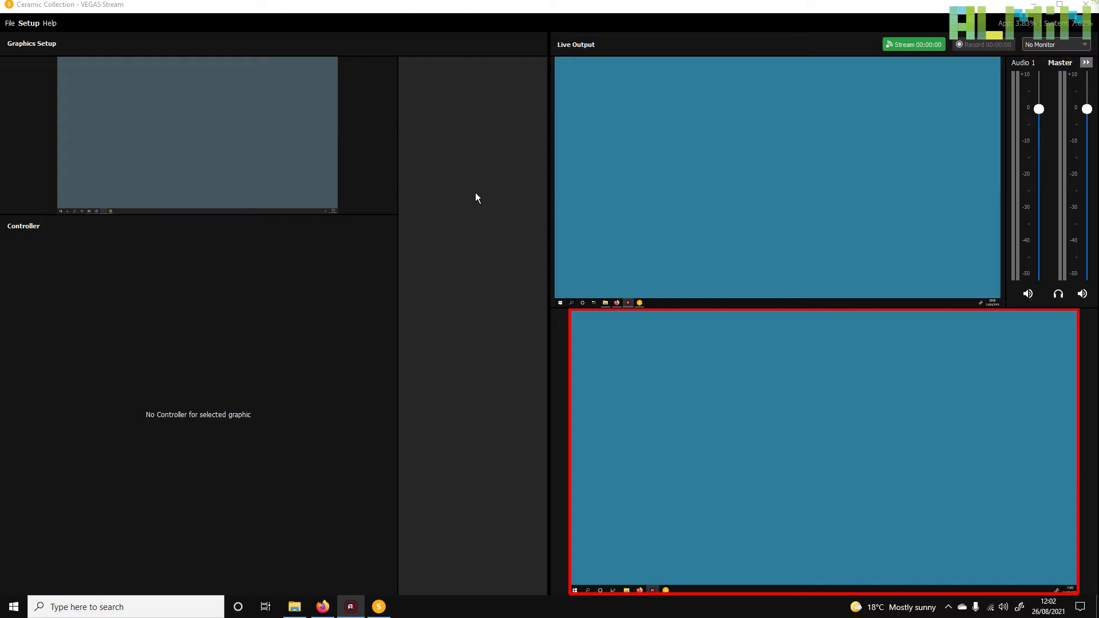
Open the project setup and review the project preset, live video input and live audio input settings
{"action": "left_click", "coordinate": [26, 25]}
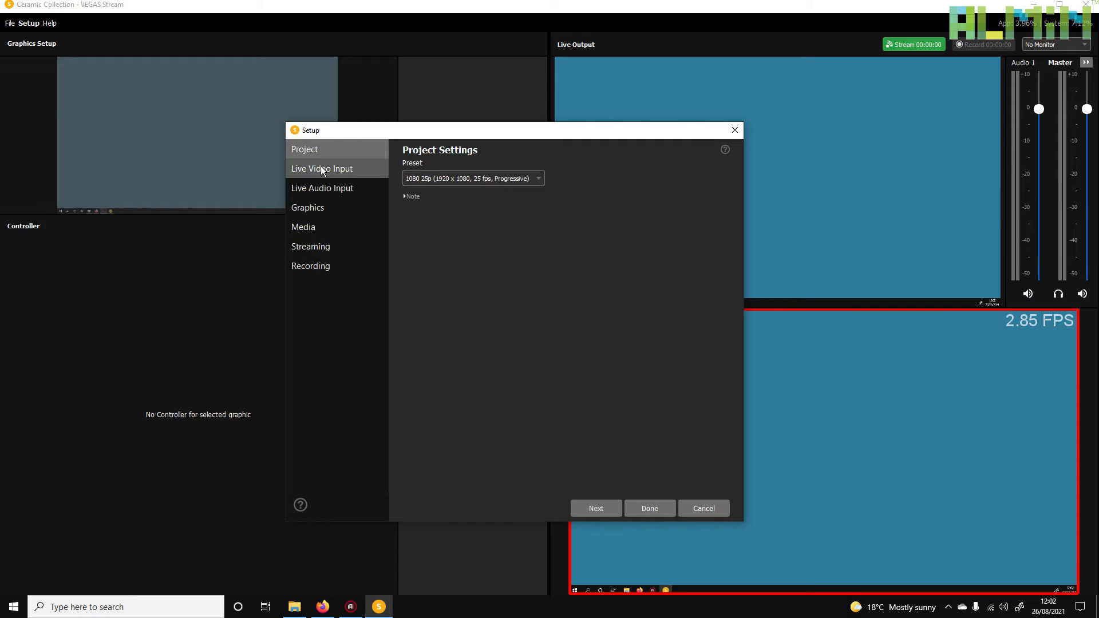
{"action": "left_click", "coordinate": [431, 179]}
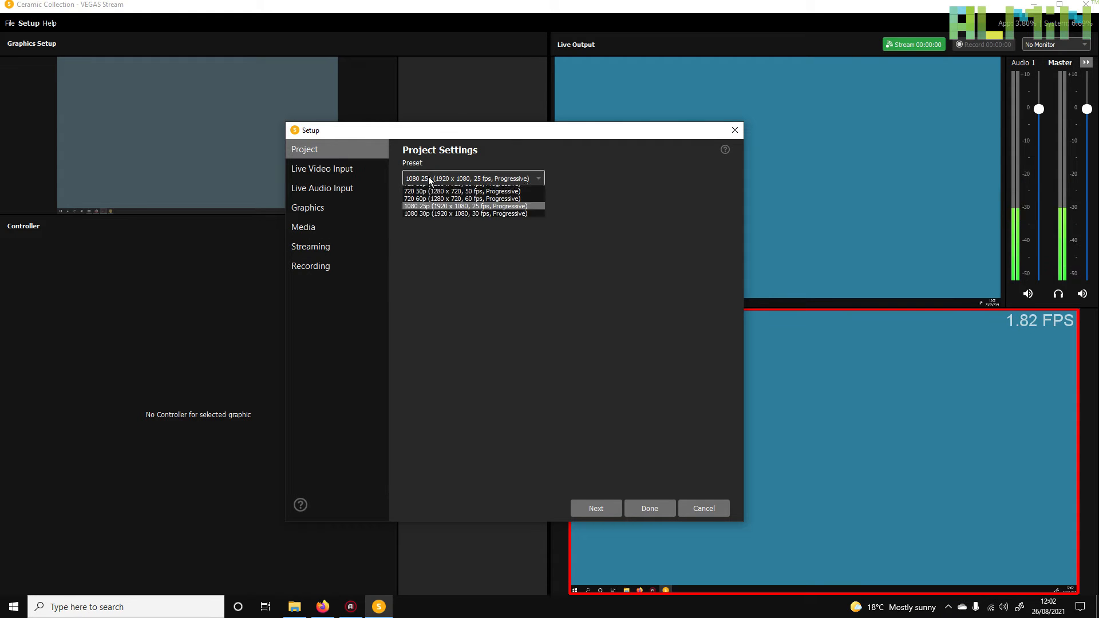
{"action": "left_click", "coordinate": [574, 191]}
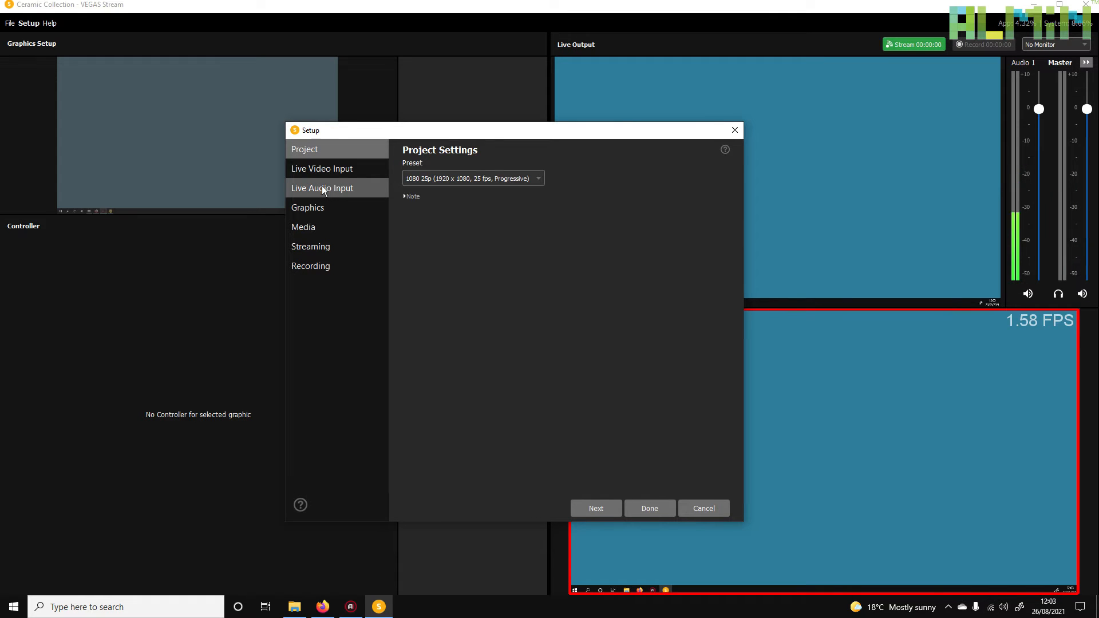
{"action": "left_click", "coordinate": [325, 170]}
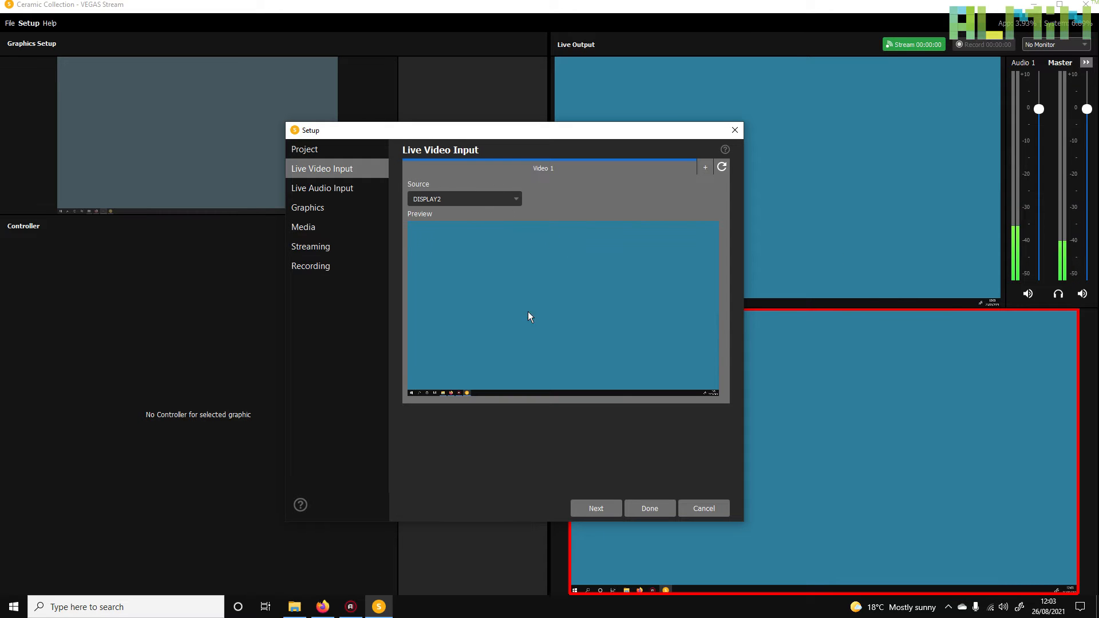
{"action": "left_click", "coordinate": [311, 189]}
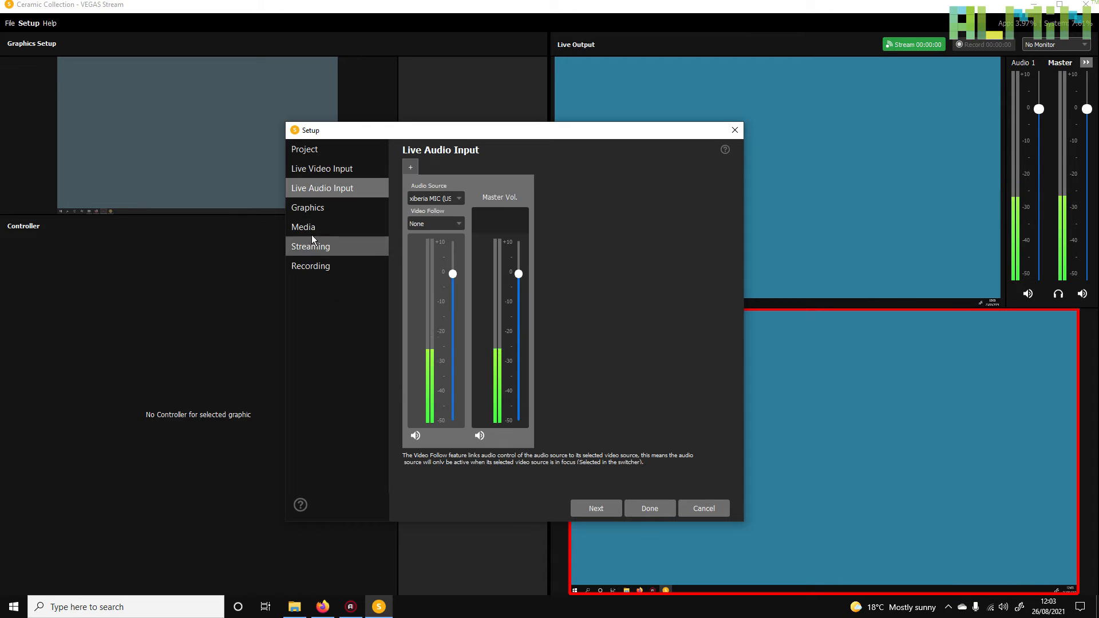
Add the MIDDAY Horizon Social Media Center graphic from the Horizon design templates in the library to the project
{"action": "left_click", "coordinate": [303, 209]}
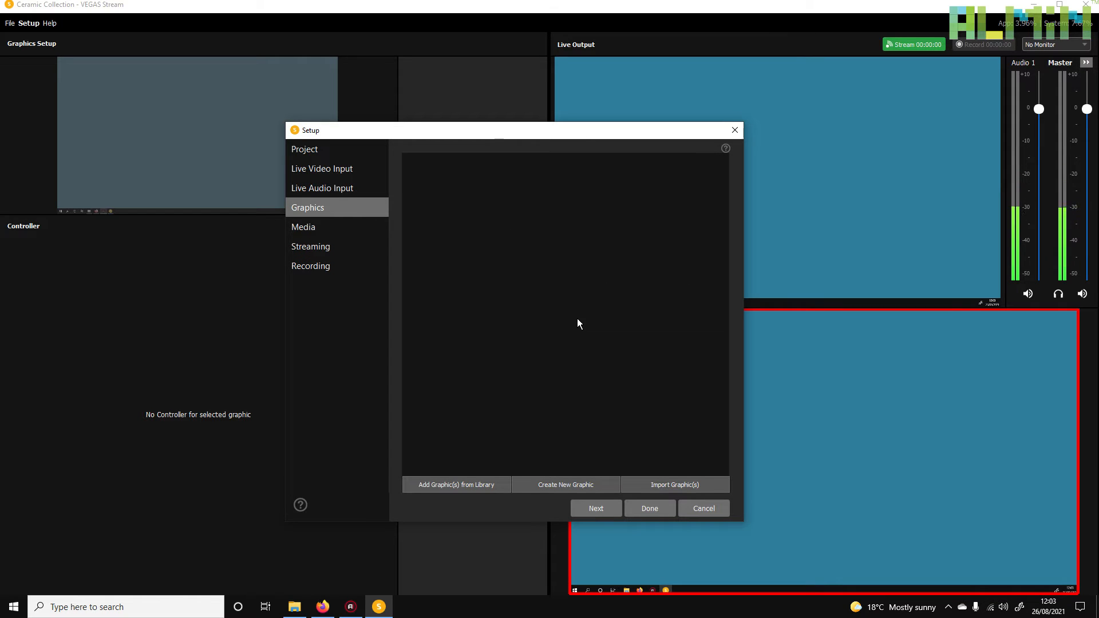
{"action": "left_click", "coordinate": [477, 483]}
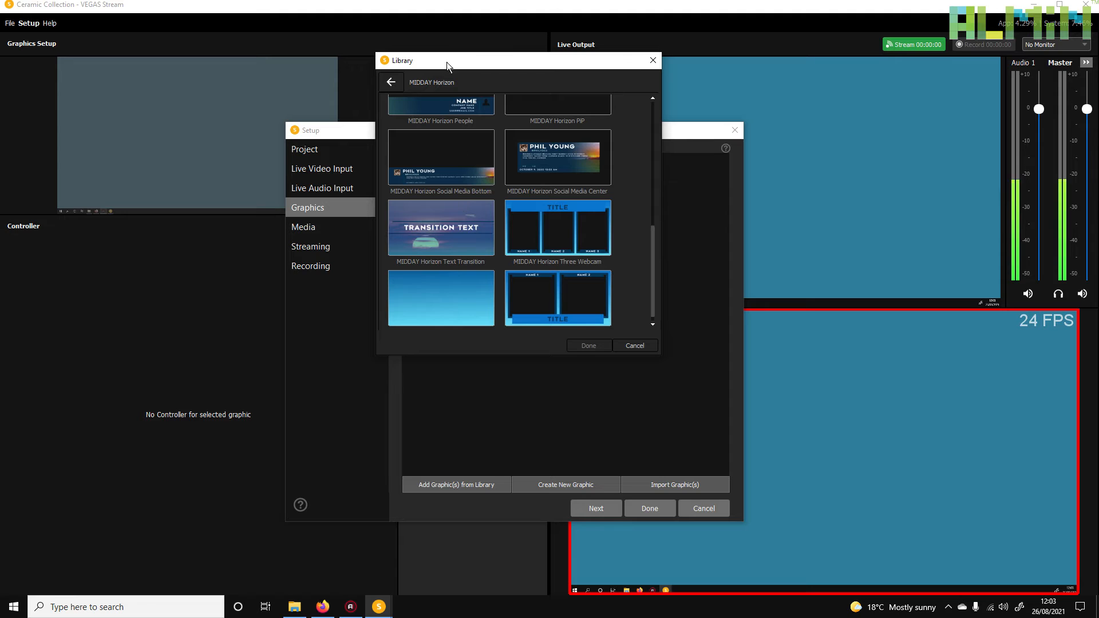
{"action": "left_click_drag", "start_coordinate": [414, 60], "coordinate": [490, 171]}
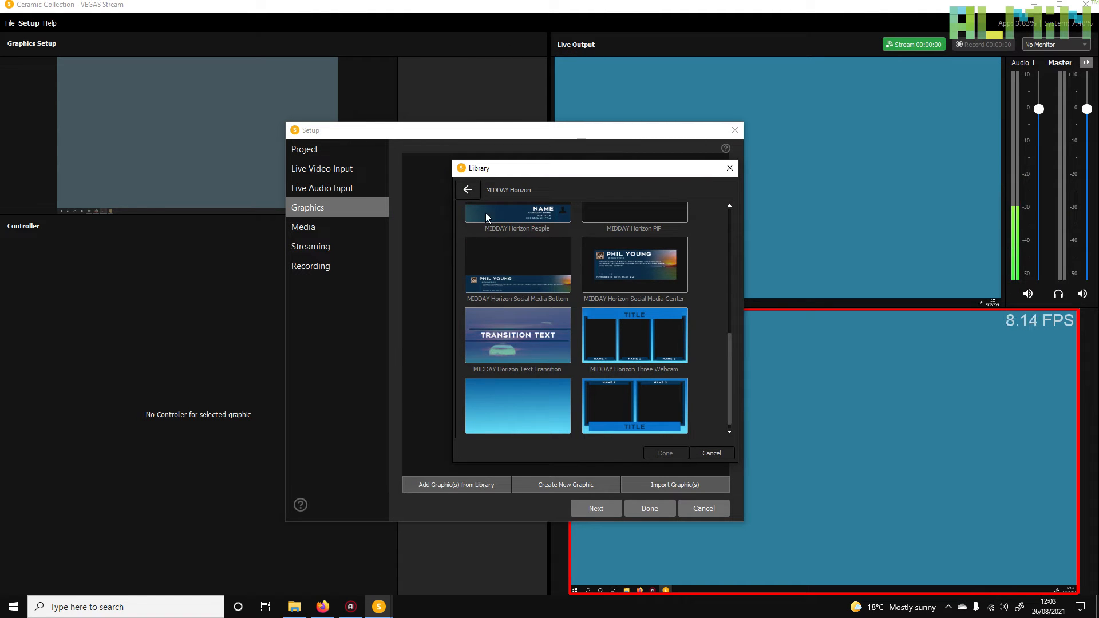
{"action": "left_click", "coordinate": [470, 191]}
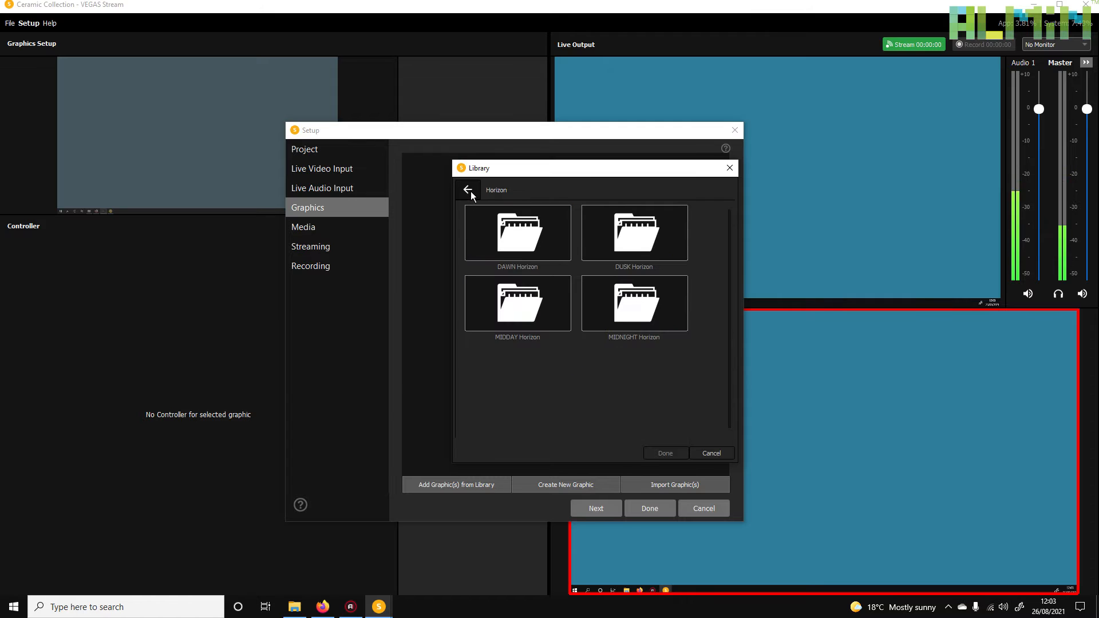
{"action": "left_click", "coordinate": [470, 192]}
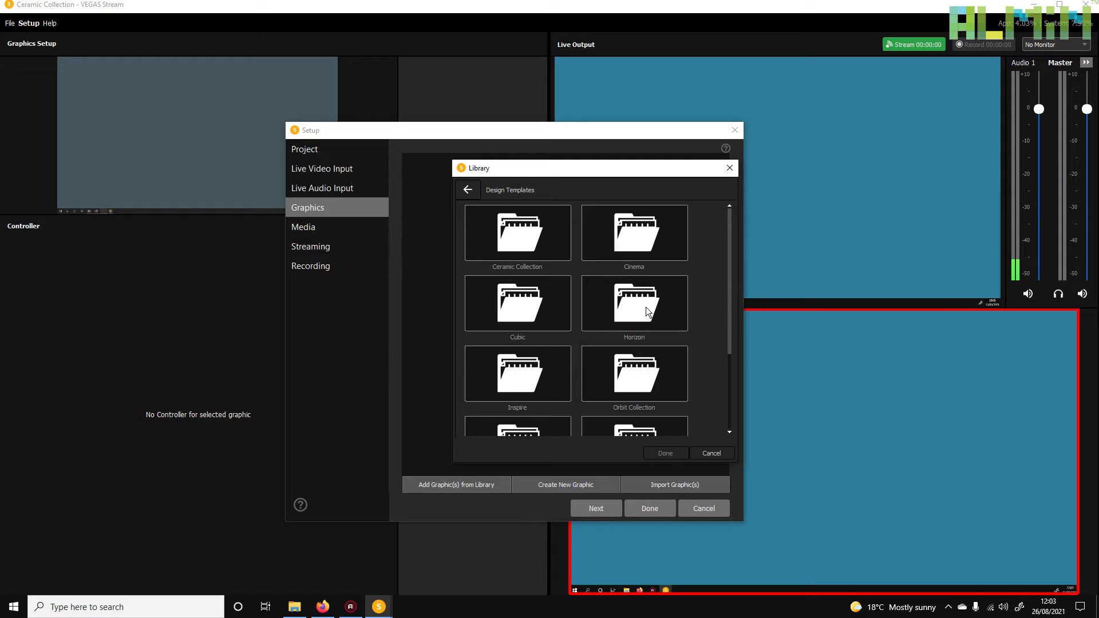
{"action": "double_click", "coordinate": [628, 306]}
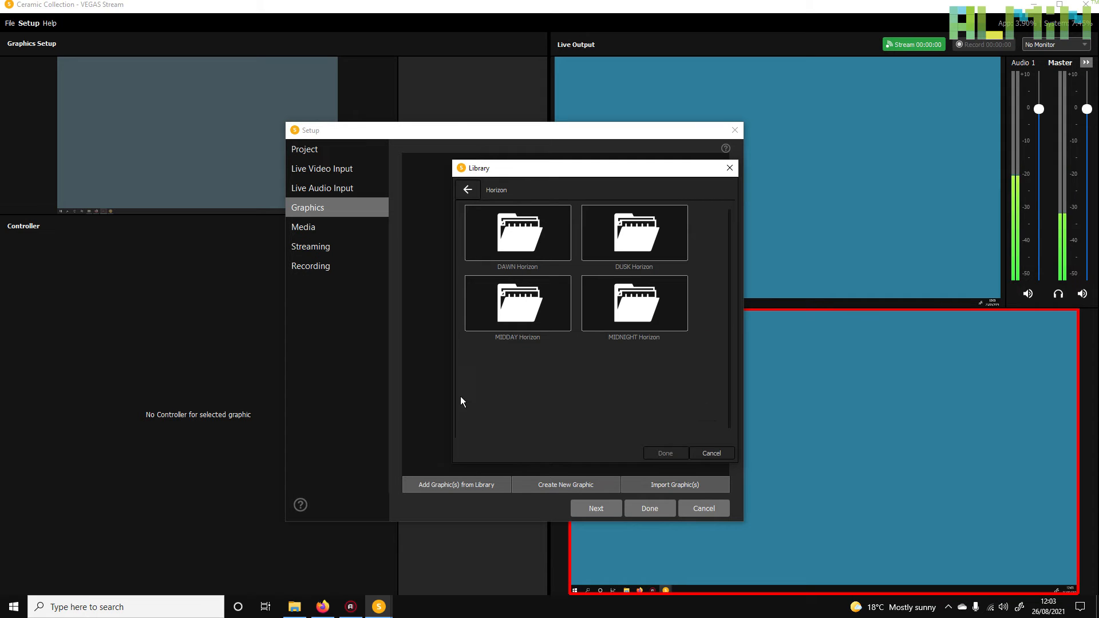
{"action": "double_click", "coordinate": [521, 308]}
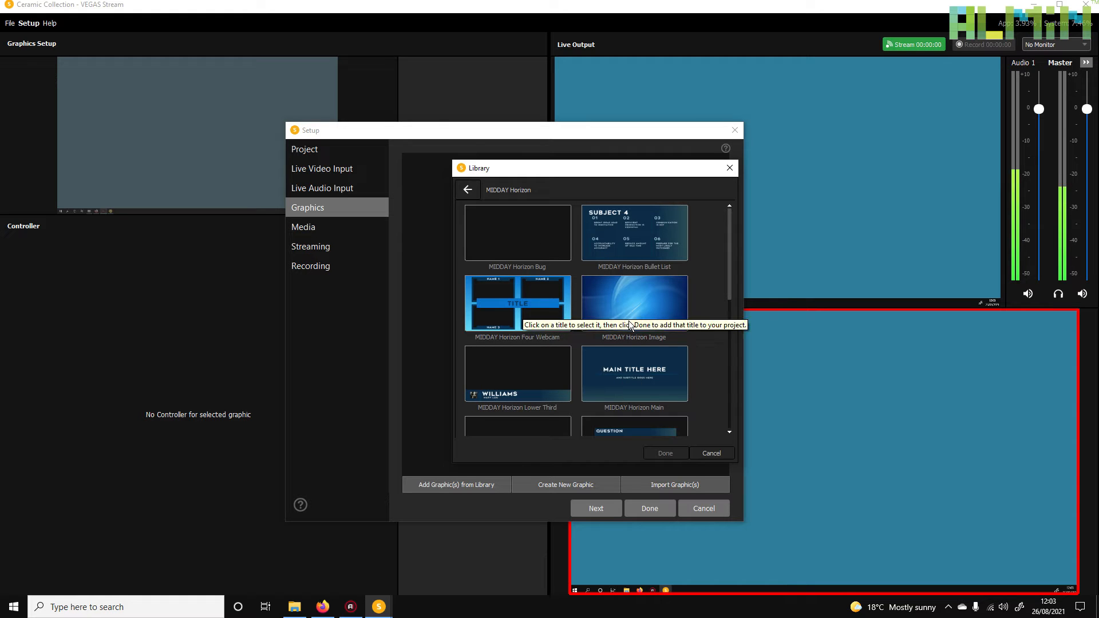
{"action": "scroll", "coordinate": [630, 324], "scroll_direction": "down", "scroll_amount": 3}
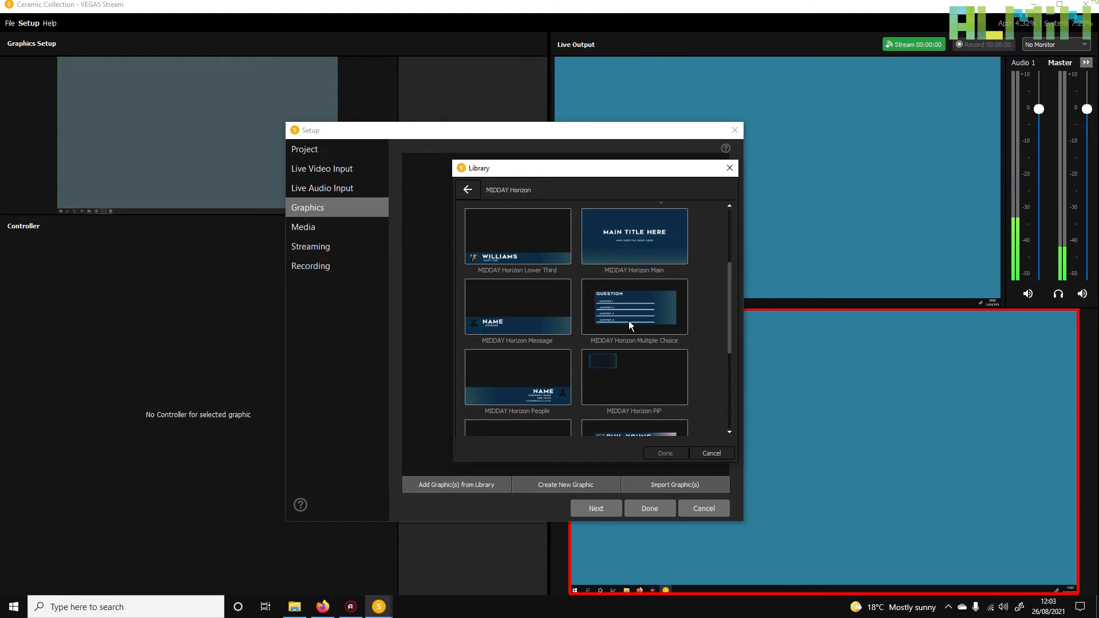
{"action": "scroll", "coordinate": [628, 320], "scroll_direction": "down", "scroll_amount": 2}
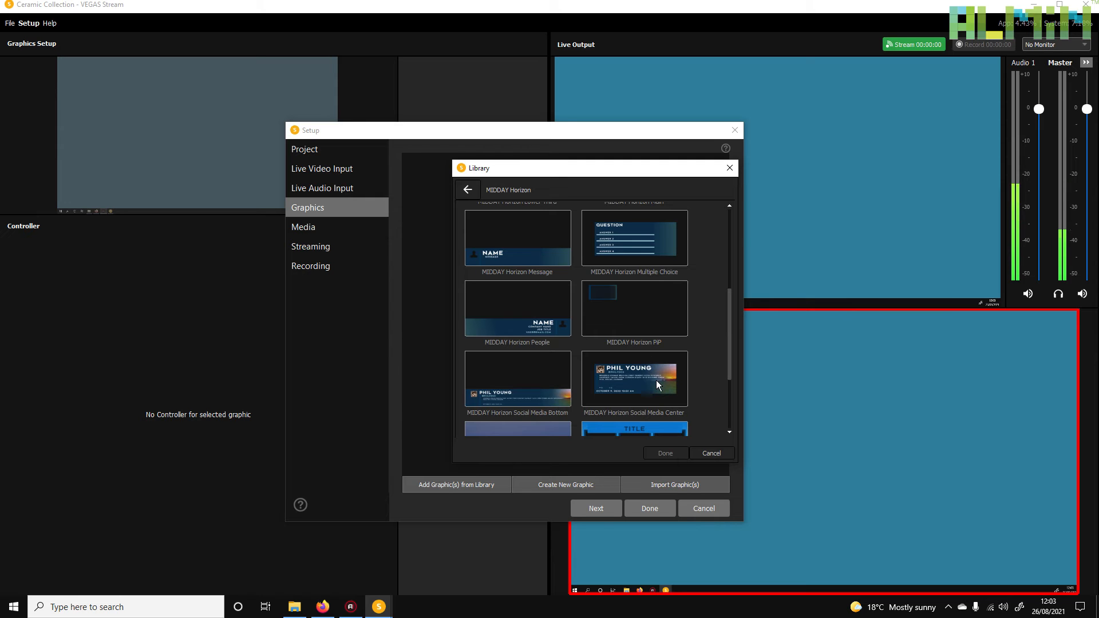
{"action": "left_click", "coordinate": [669, 390]}
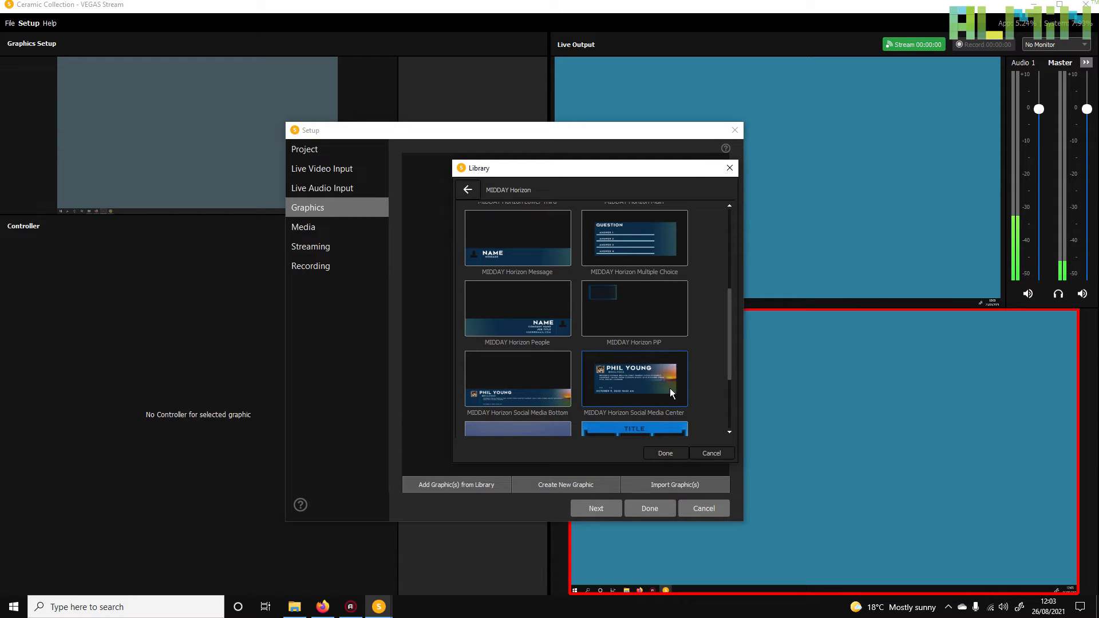
{"action": "left_click", "coordinate": [665, 453]}
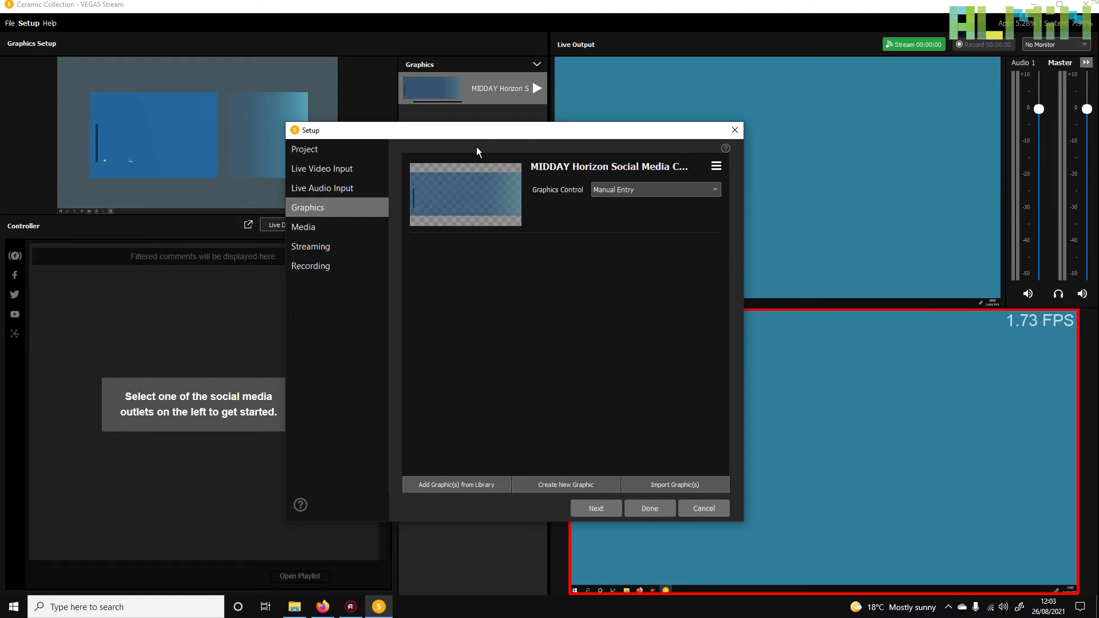
Set the social media graphic's control to Twitter Tweets under Social Pro
{"action": "left_click_drag", "start_coordinate": [487, 128], "coordinate": [673, 118]}
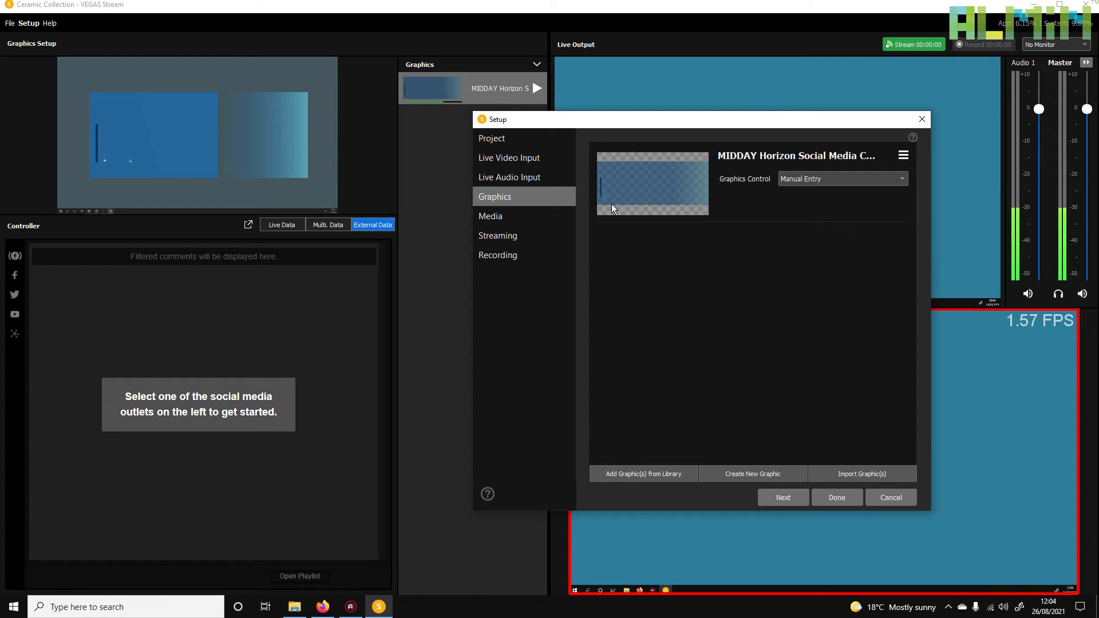
{"action": "left_click_drag", "start_coordinate": [679, 119], "coordinate": [529, 135]}
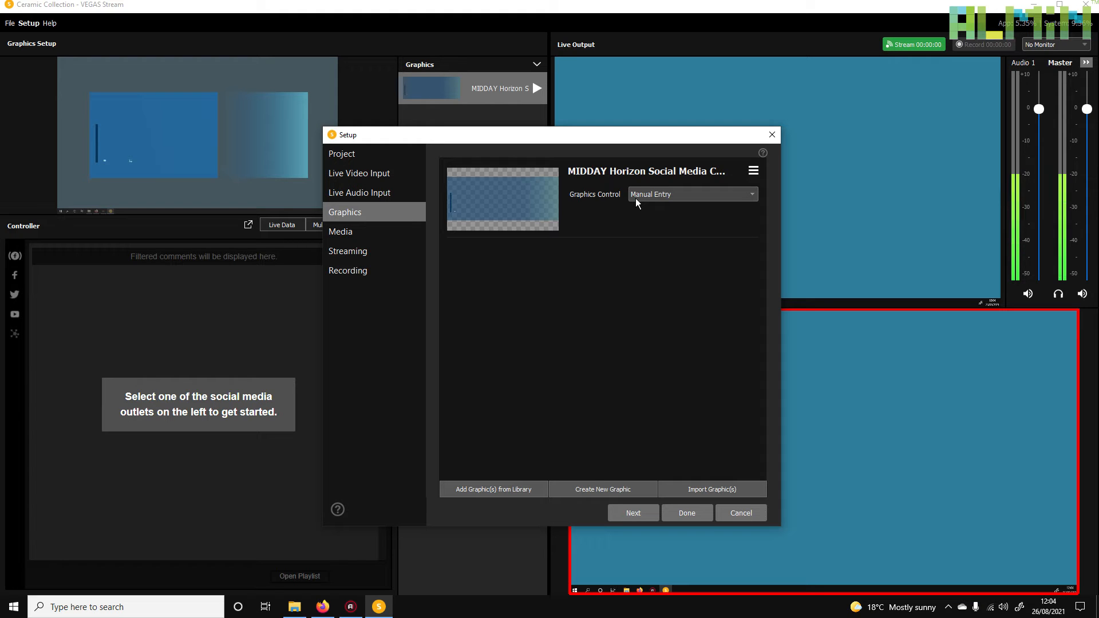
{"action": "left_click", "coordinate": [668, 194]}
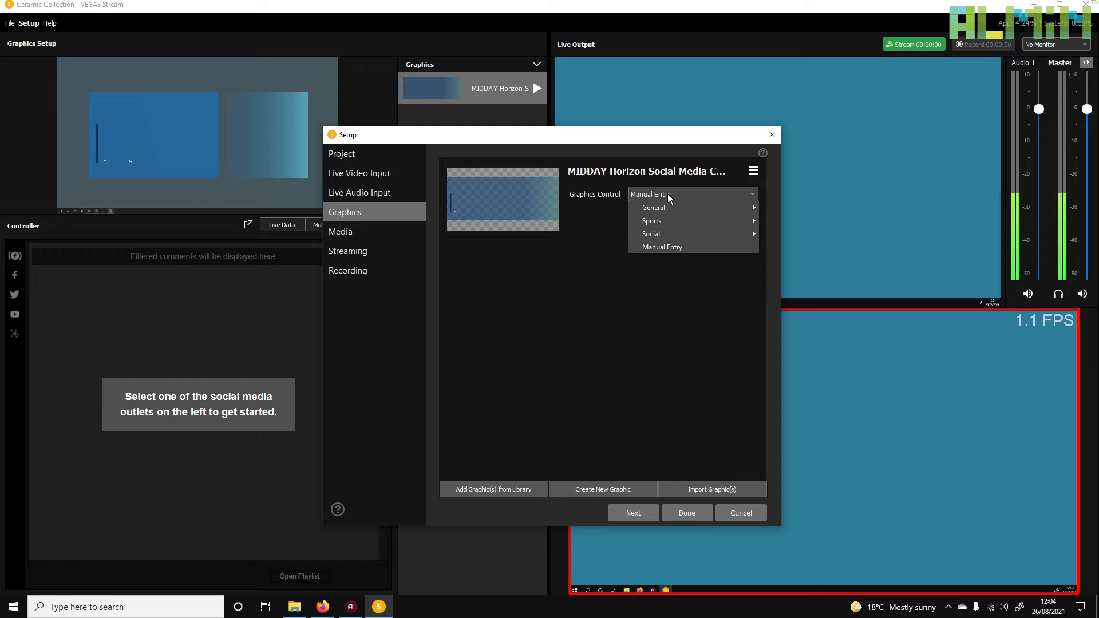
{"action": "mouse_move", "coordinate": [658, 234]}
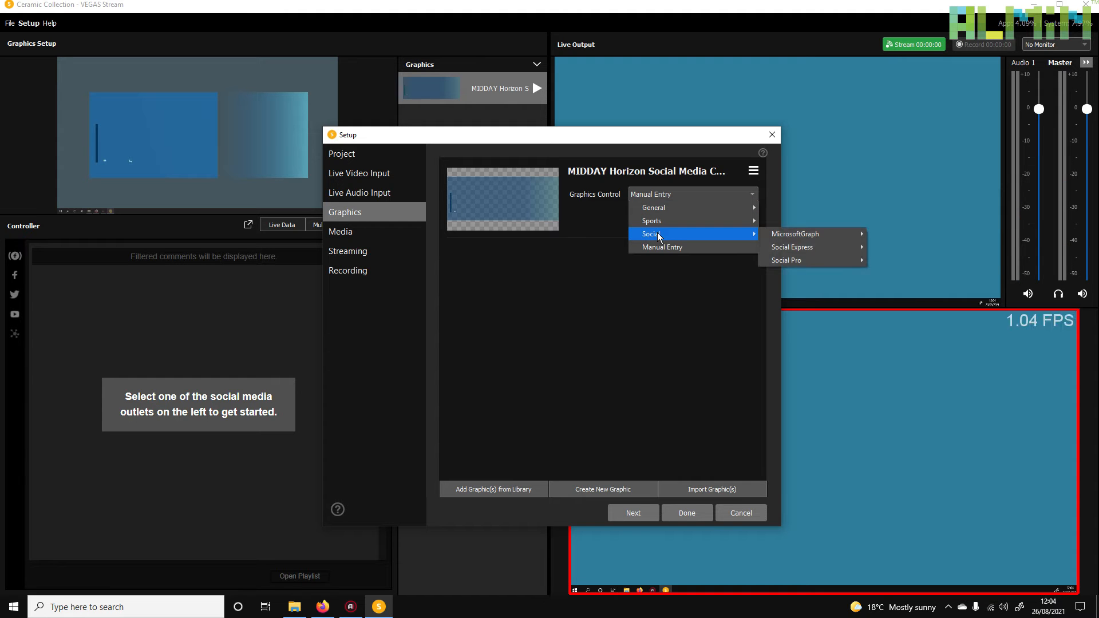
{"action": "left_click", "coordinate": [662, 247]}
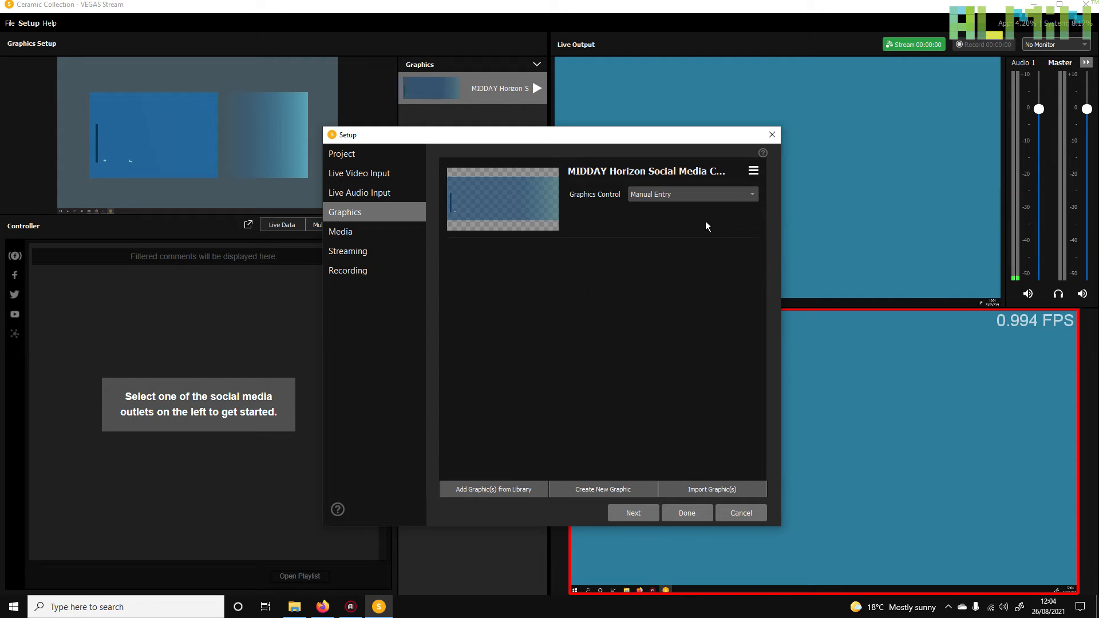
{"action": "left_click", "coordinate": [740, 197]}
{"action": "mouse_move", "coordinate": [711, 233]}
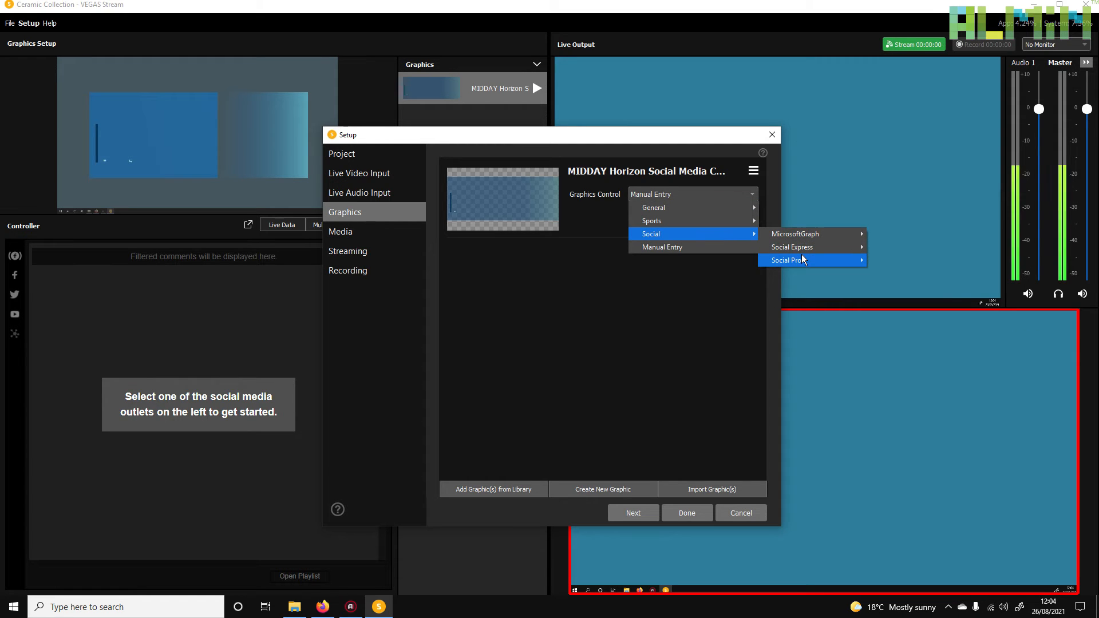
{"action": "mouse_move", "coordinate": [801, 257]}
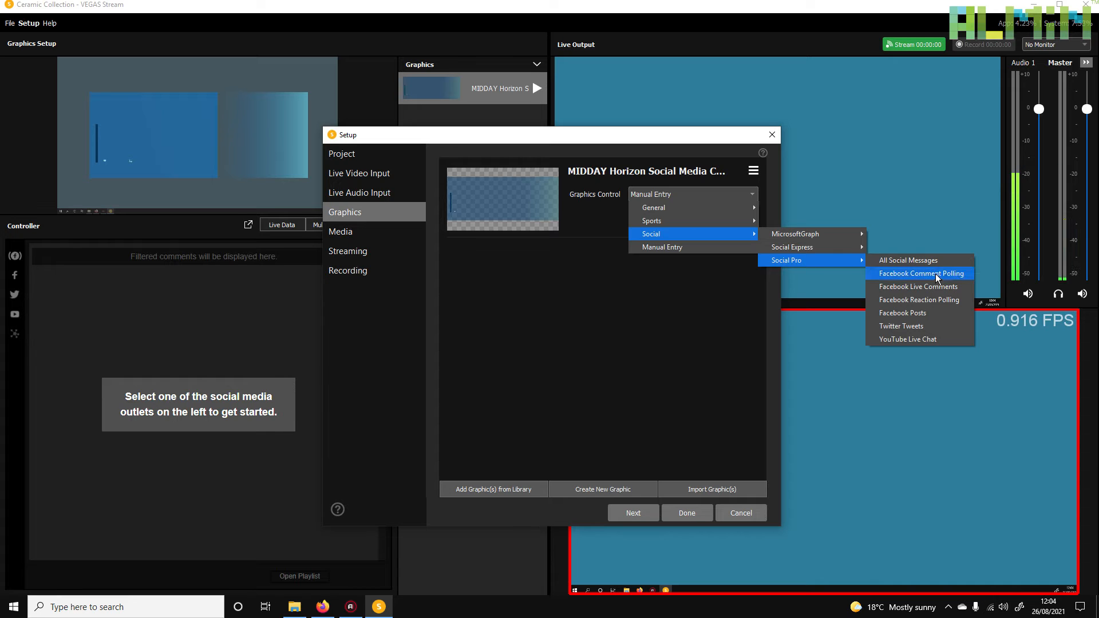
{"action": "left_click", "coordinate": [938, 324]}
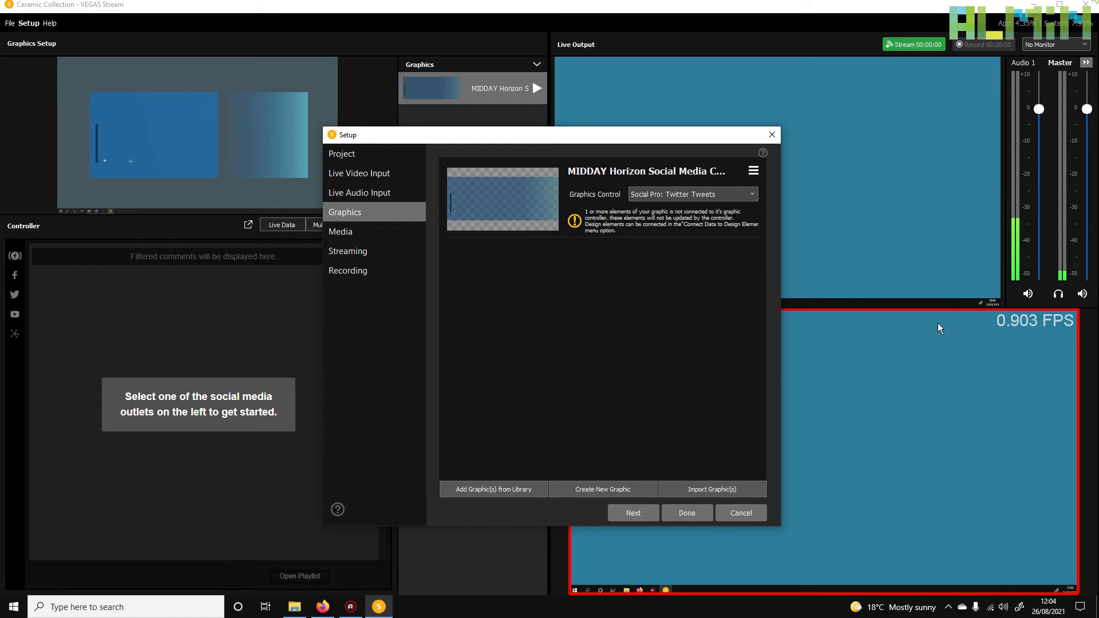
Check how the tweet data connects to the graphic's design elements, and finish the setup
{"action": "left_click_drag", "start_coordinate": [577, 134], "coordinate": [547, 160]}
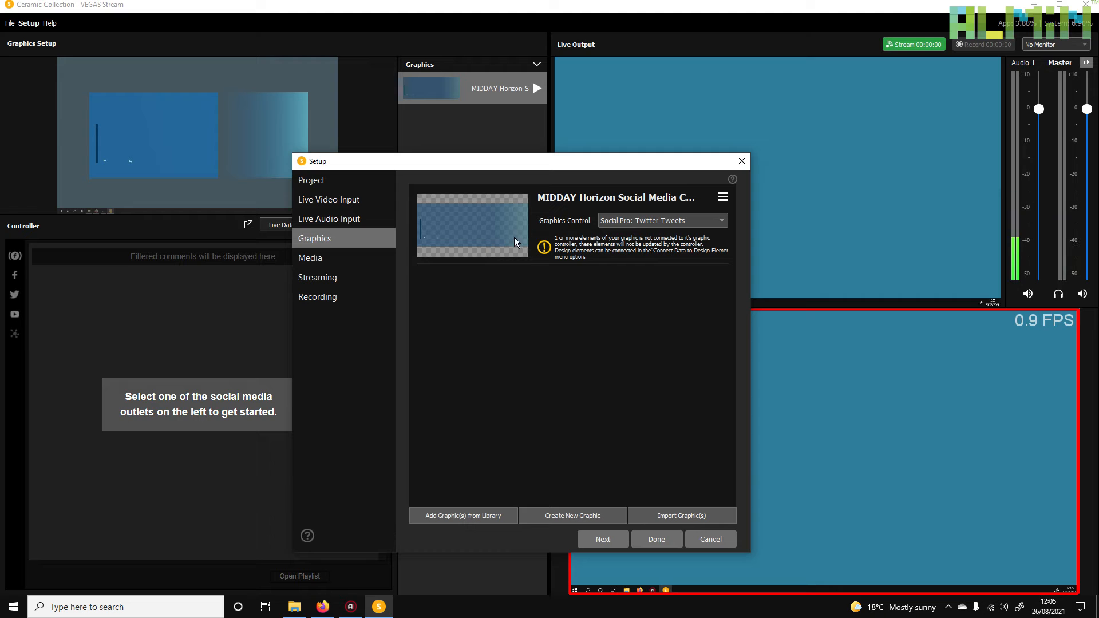
{"action": "left_click", "coordinate": [722, 199]}
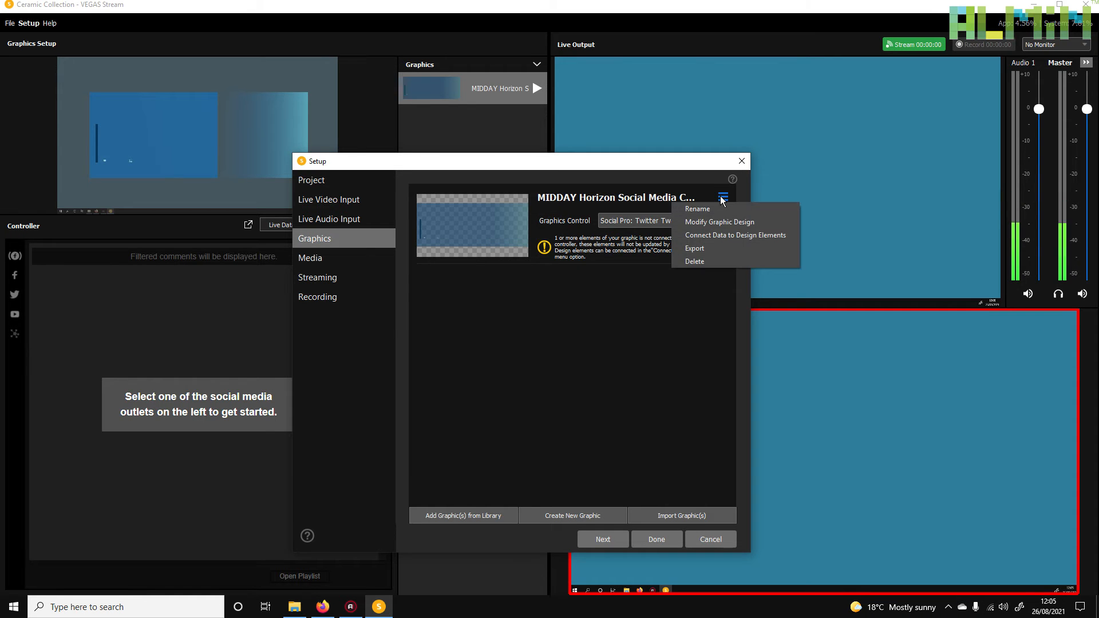
{"action": "left_click", "coordinate": [709, 236]}
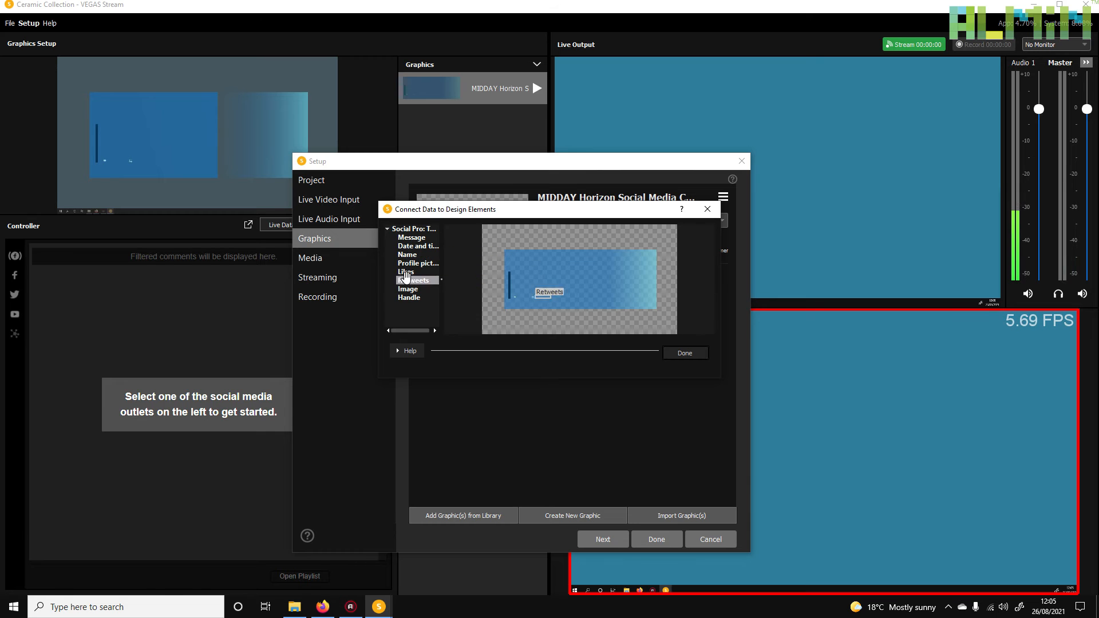
{"action": "left_click", "coordinate": [685, 354]}
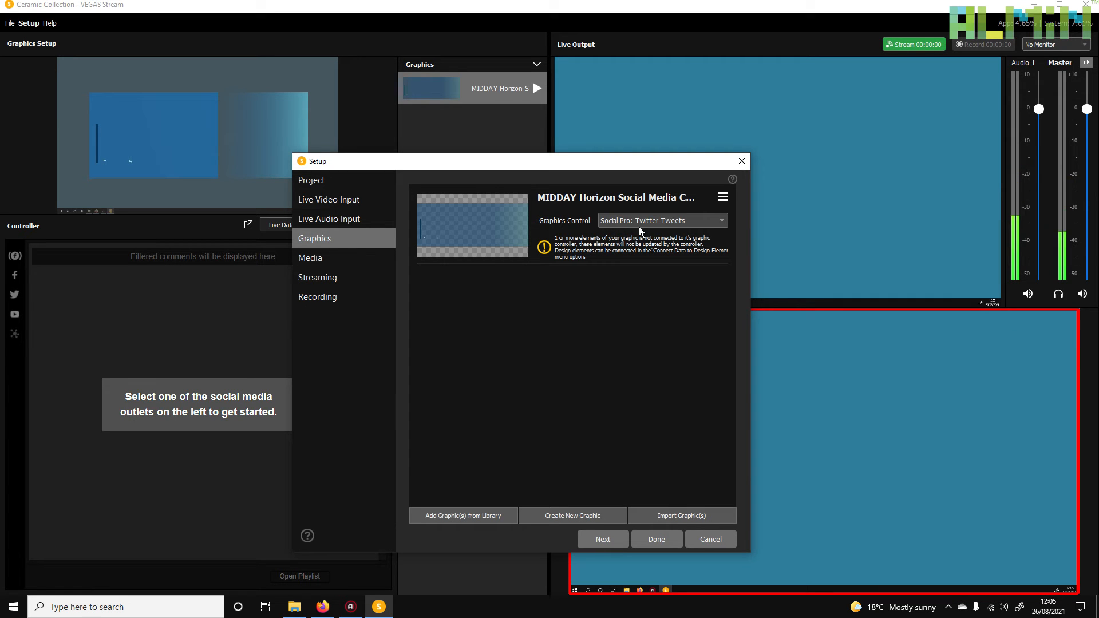
{"action": "left_click", "coordinate": [656, 538]}
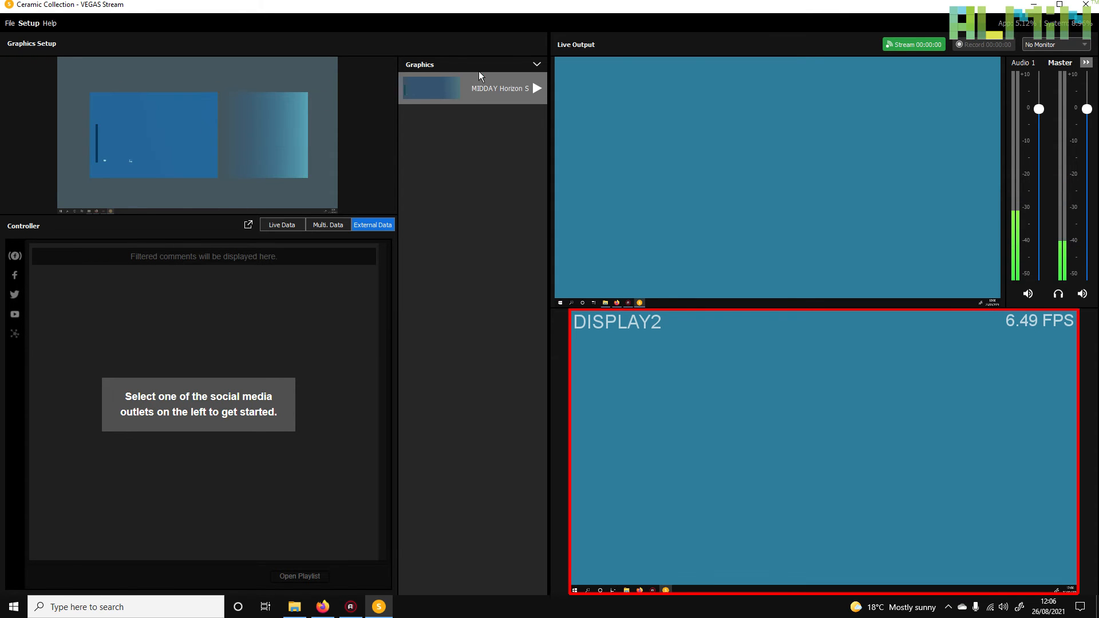
Preview the MIDDAY Horizon graphic in the live output twice, taking it off air each time
{"action": "left_click", "coordinate": [538, 88]}
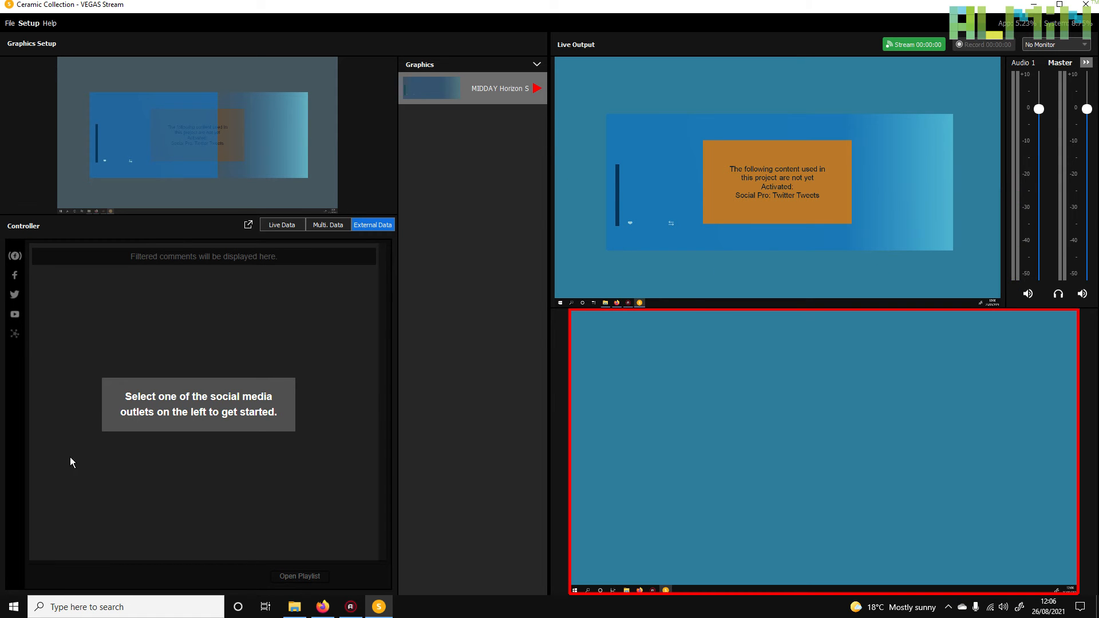
{"action": "left_click", "coordinate": [536, 89]}
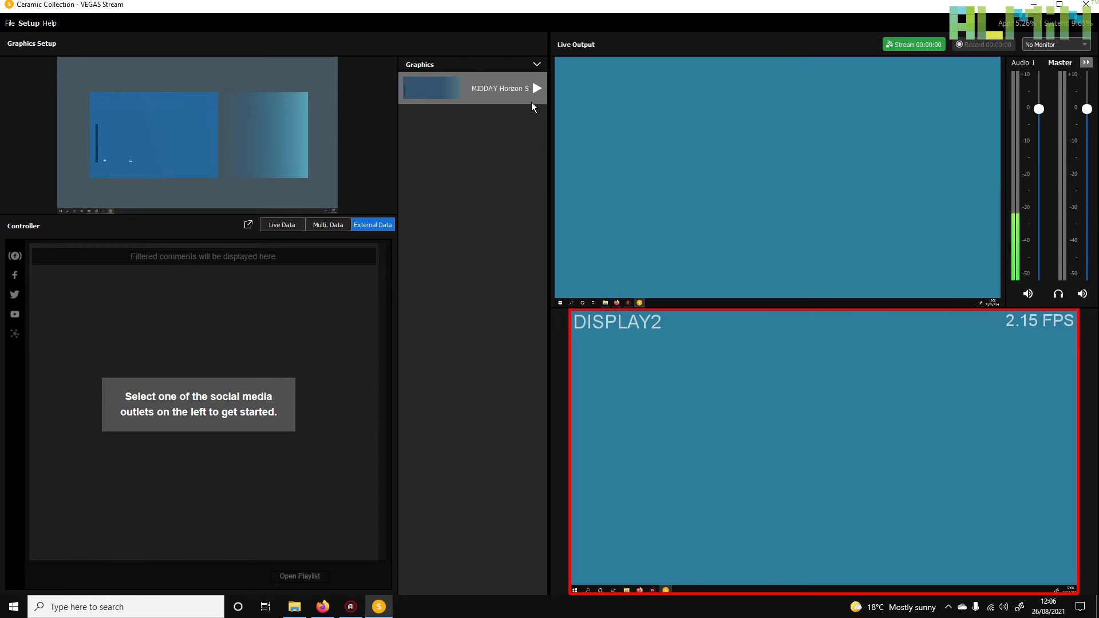
{"action": "left_click", "coordinate": [537, 88]}
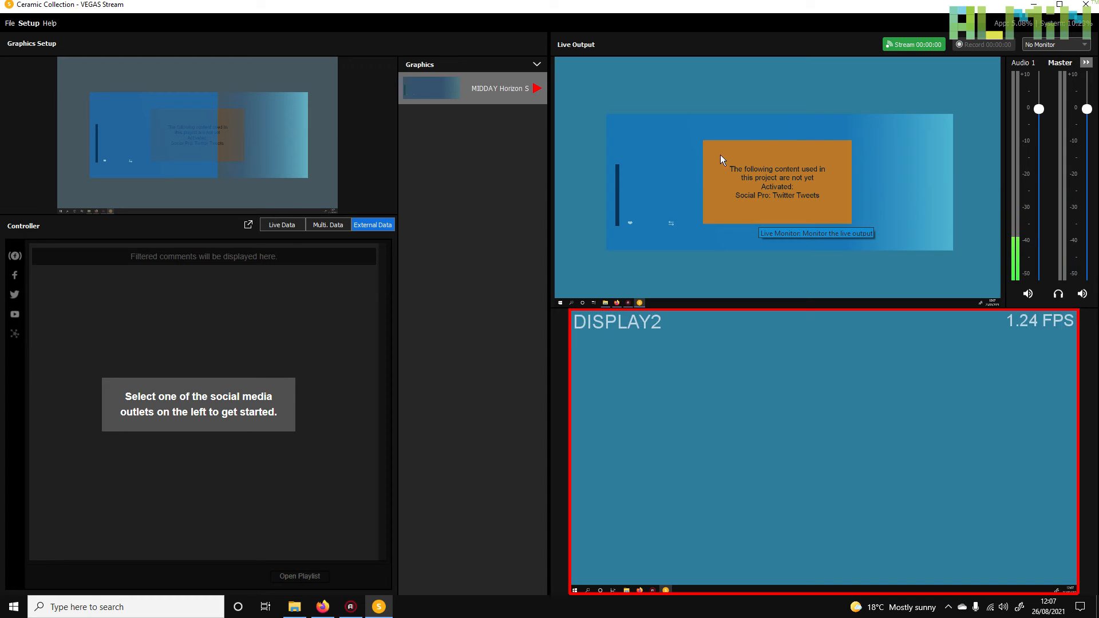
{"action": "left_click", "coordinate": [537, 89]}
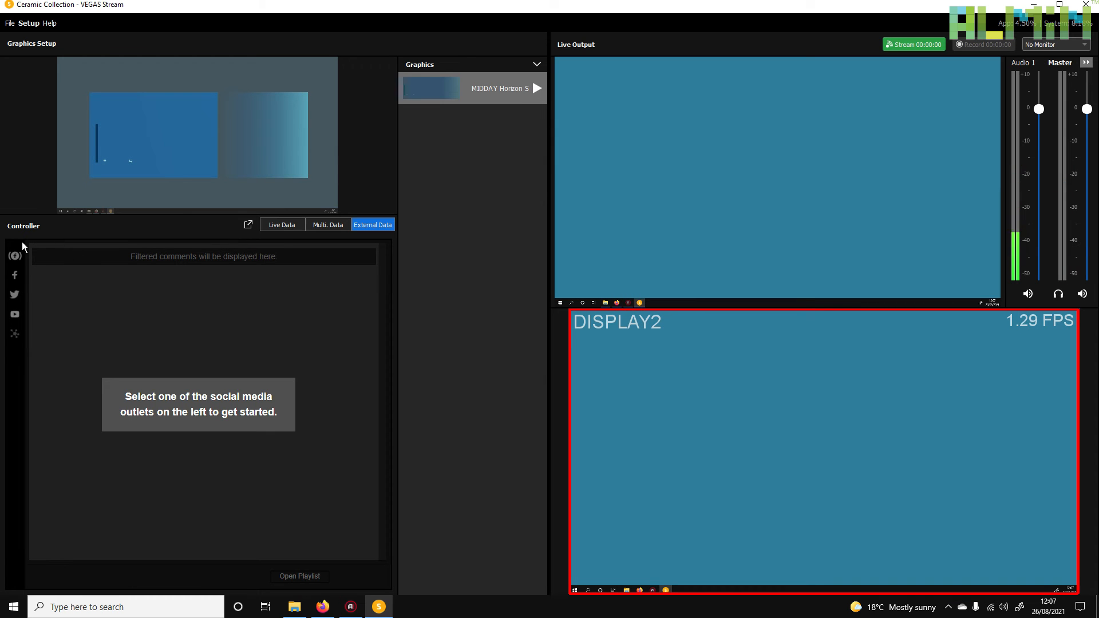
Start the Twitter login for the graphic's external data and sign in to authorize NewBlueFX Titler with the account password
{"action": "left_click", "coordinate": [14, 296]}
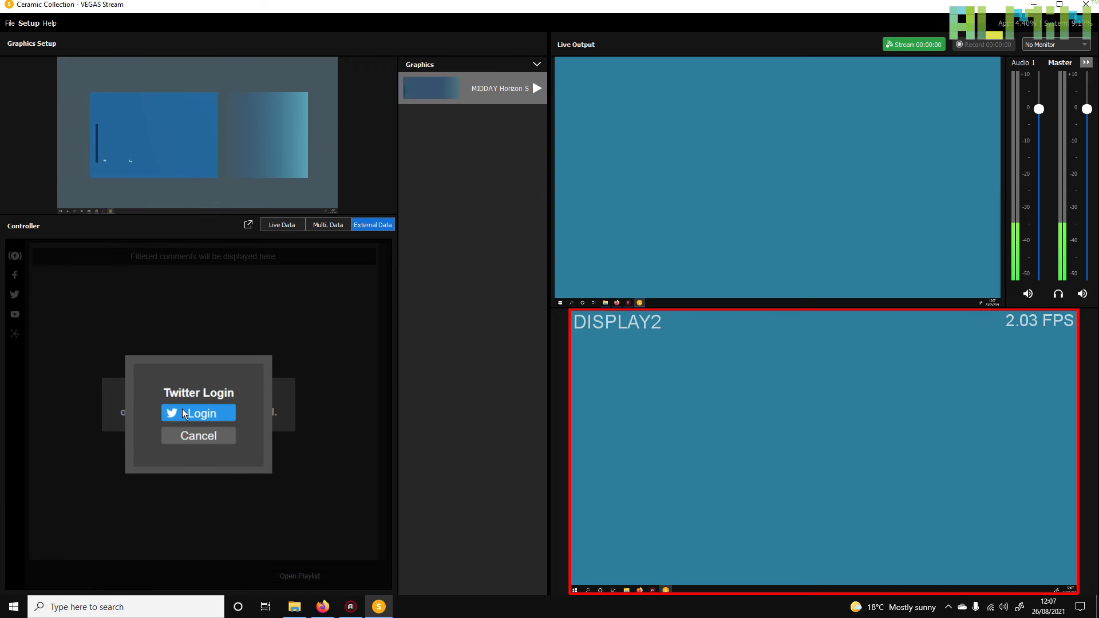
{"action": "left_click", "coordinate": [182, 409]}
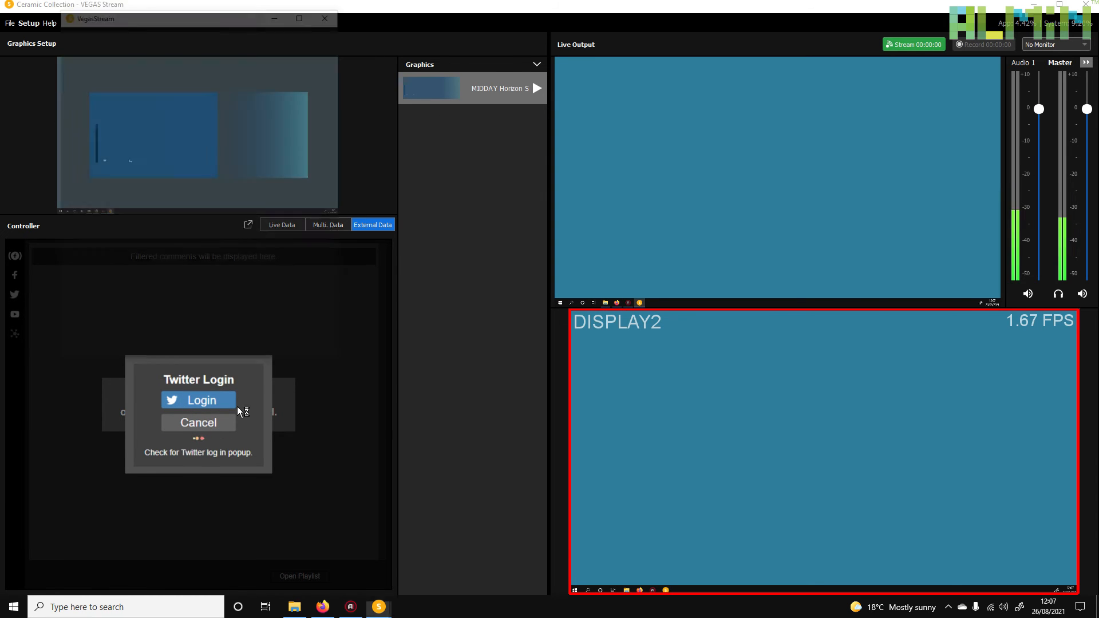
{"action": "left_click", "coordinate": [105, 167]}
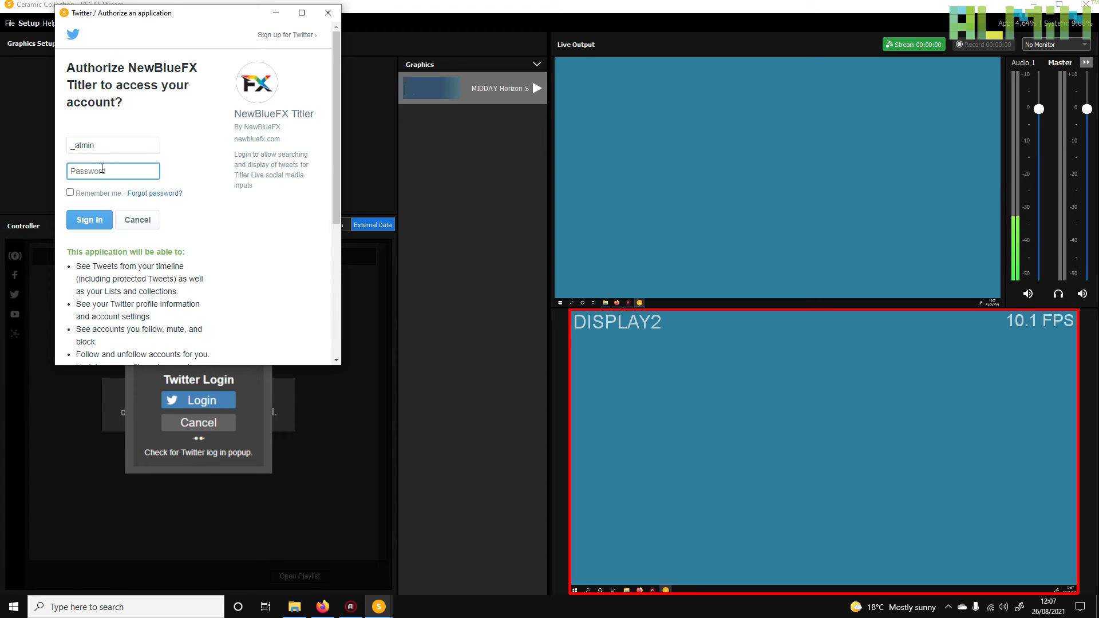
{"action": "type", "text": "•••••••"}
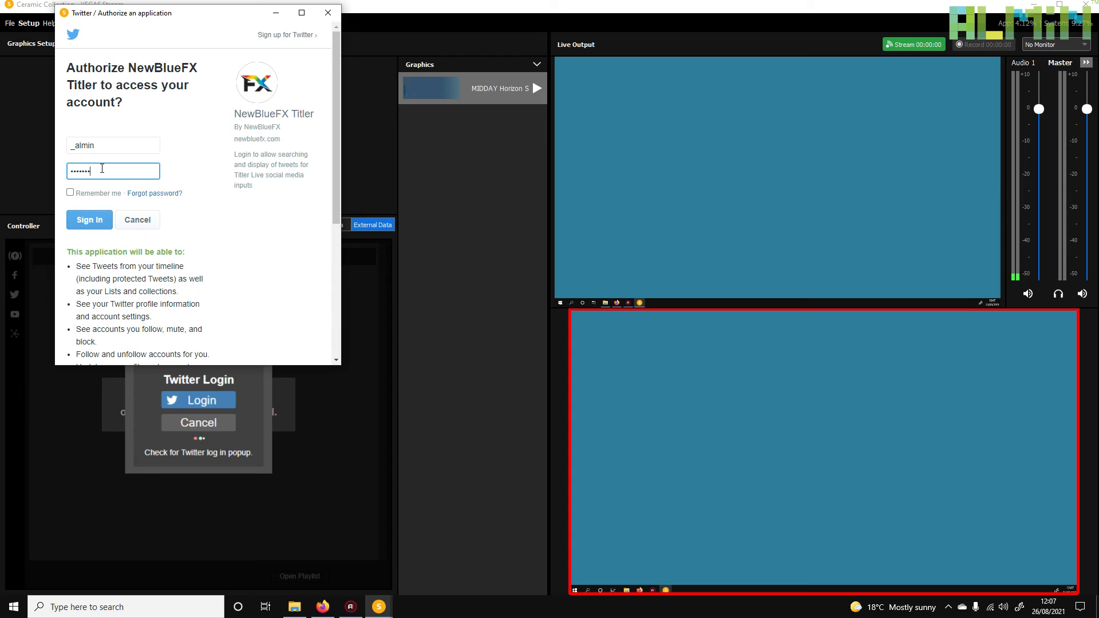
{"action": "left_click", "coordinate": [86, 218]}
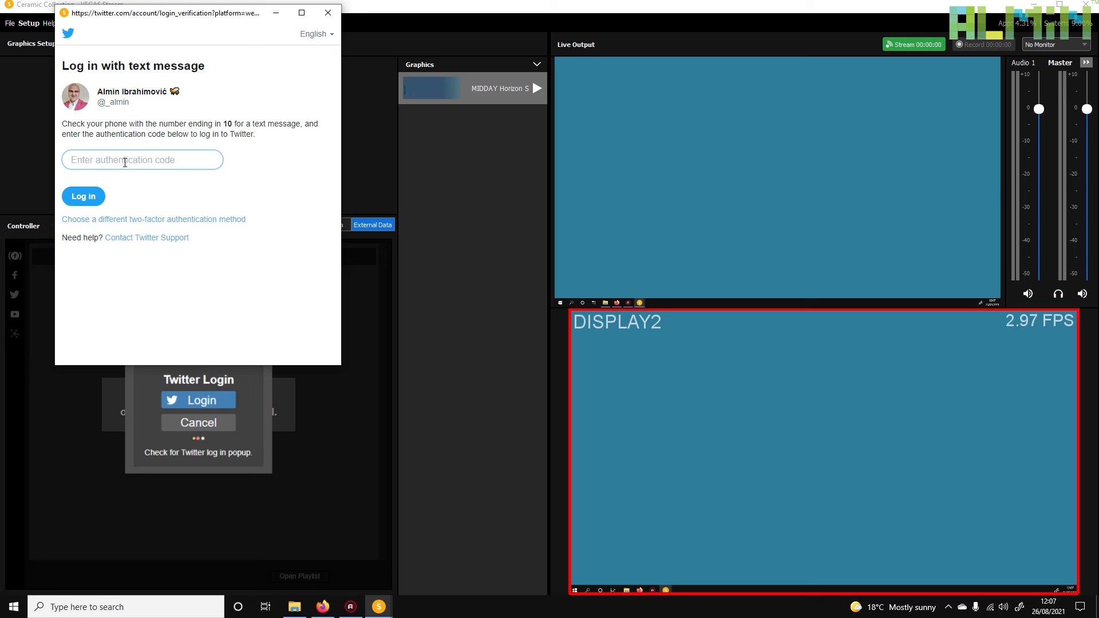
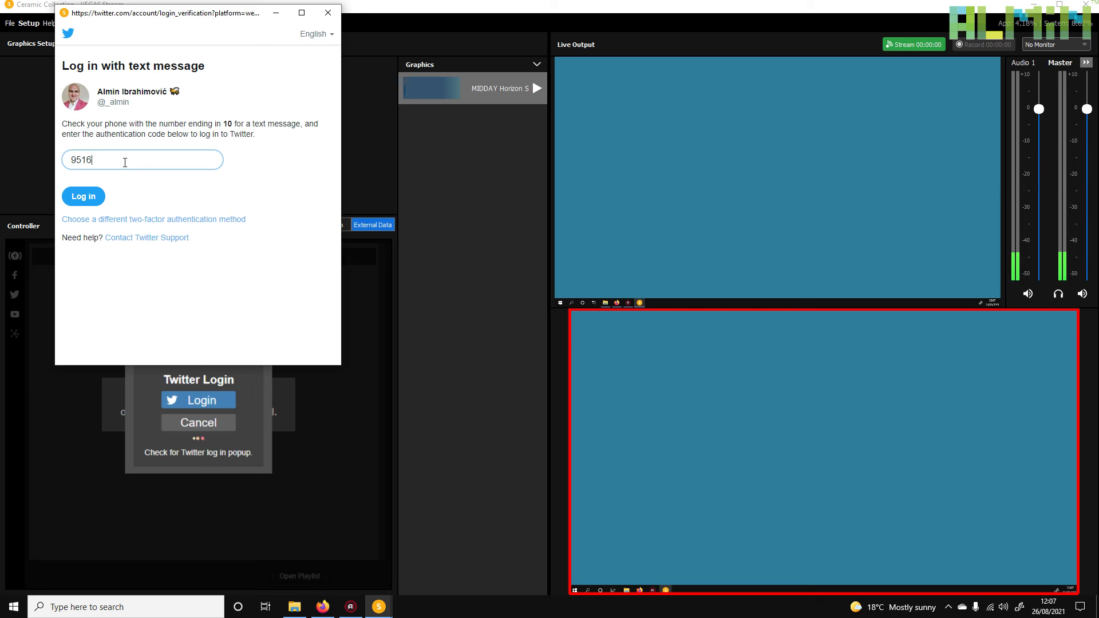
Enter the text-message authentication code to complete the Twitter login, and close the login confirmation
{"action": "left_click", "coordinate": [86, 197]}
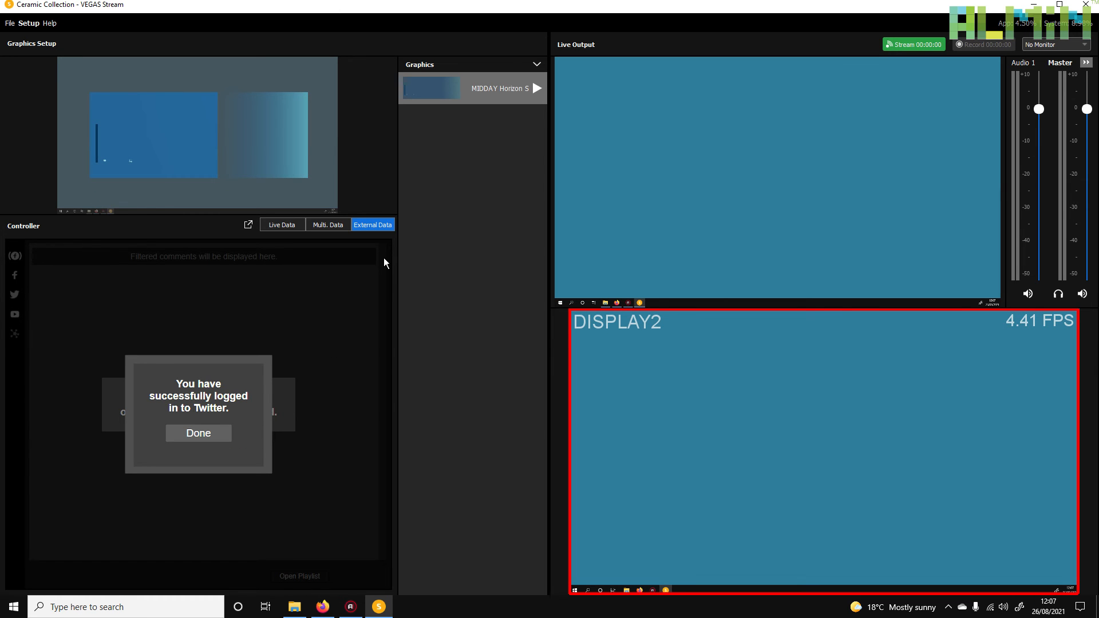
{"action": "left_click", "coordinate": [186, 433]}
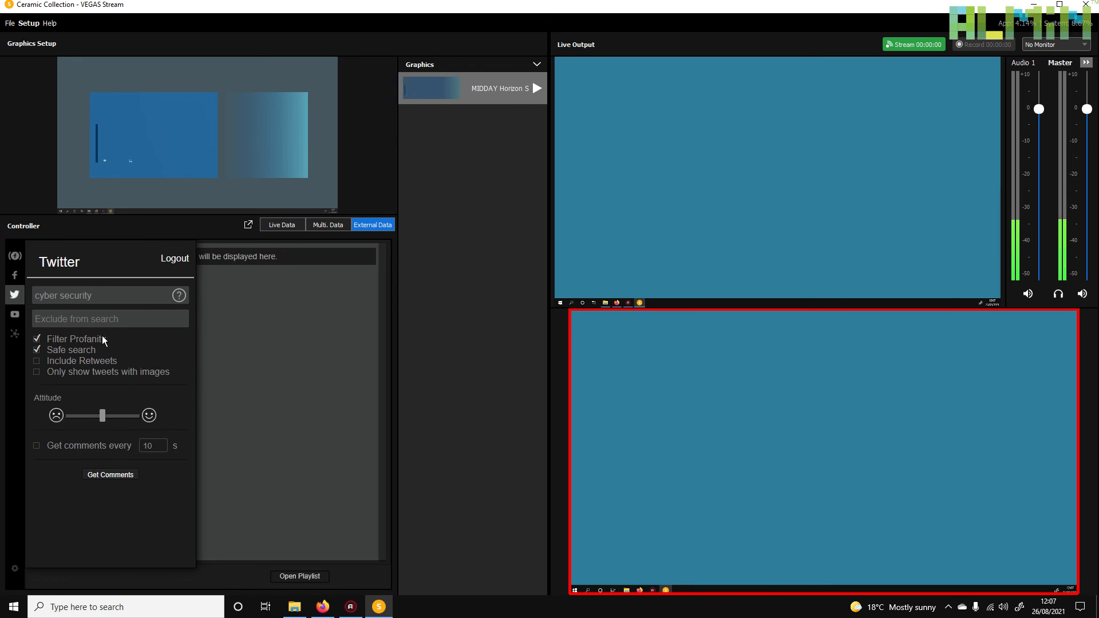
Get Twitter comments for the search term "cyber security"
{"action": "left_click", "coordinate": [105, 296]}
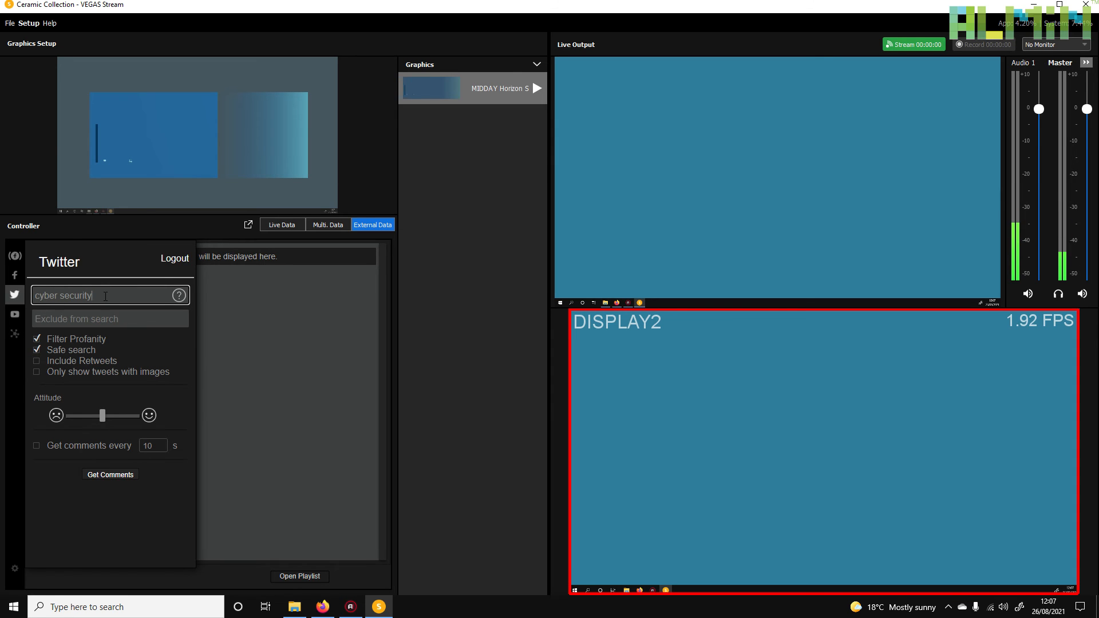
{"action": "key", "text": "ctrl+a"}
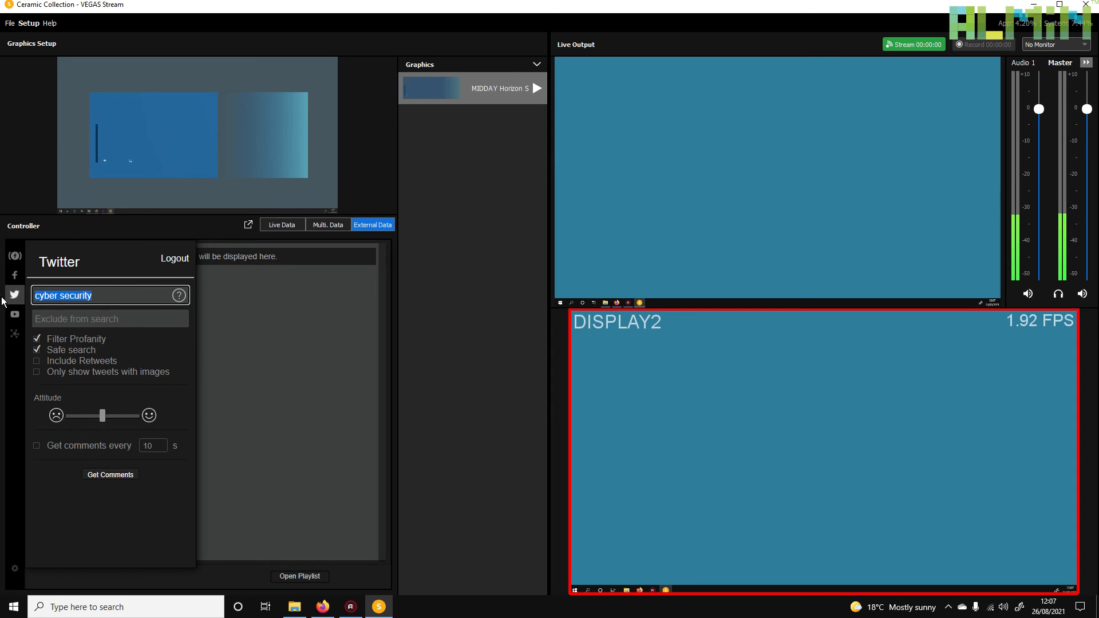
{"action": "left_click", "coordinate": [93, 474]}
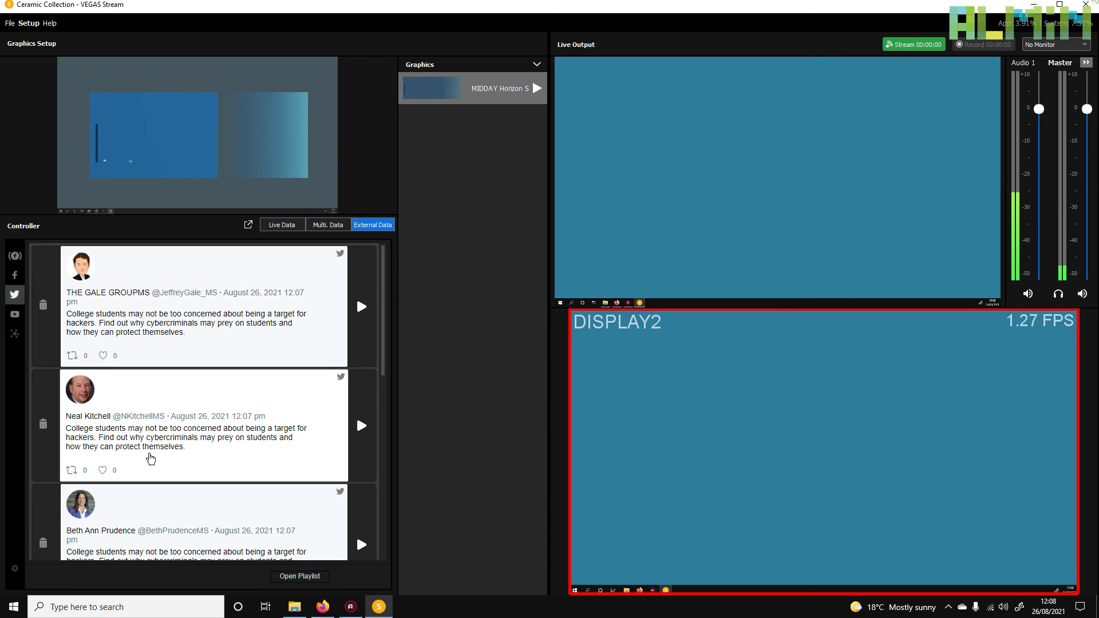
Air one of the 12:02 pm tweets about college students and hackers in the live output, and replace it with the tweet below it
{"action": "scroll", "coordinate": [231, 438], "scroll_direction": "down", "scroll_amount": 6}
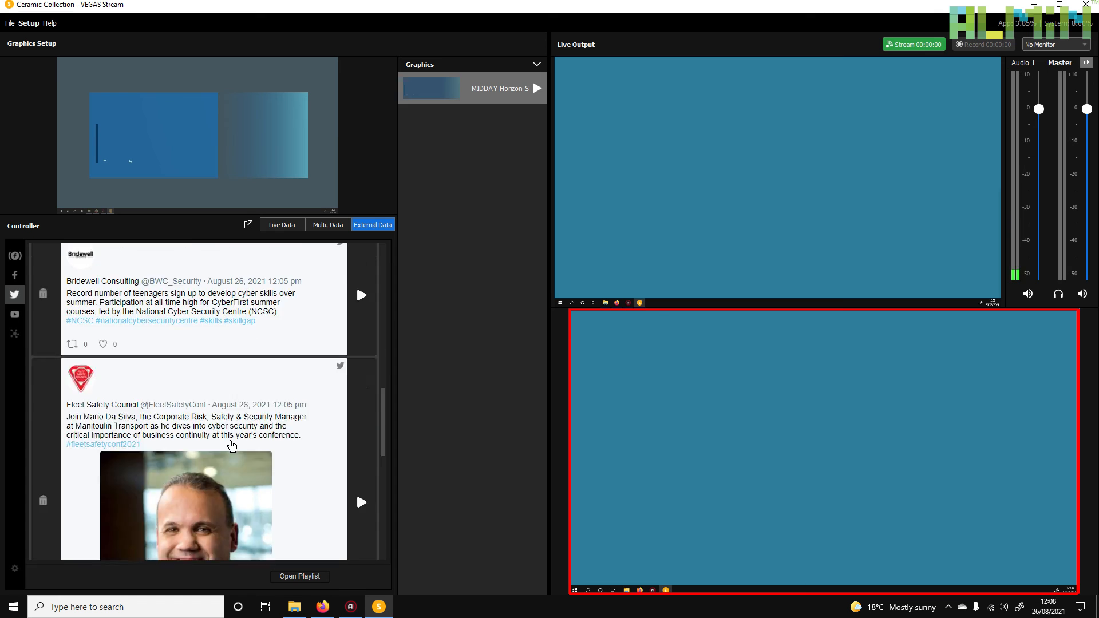
{"action": "scroll", "coordinate": [232, 445], "scroll_direction": "down", "scroll_amount": 10}
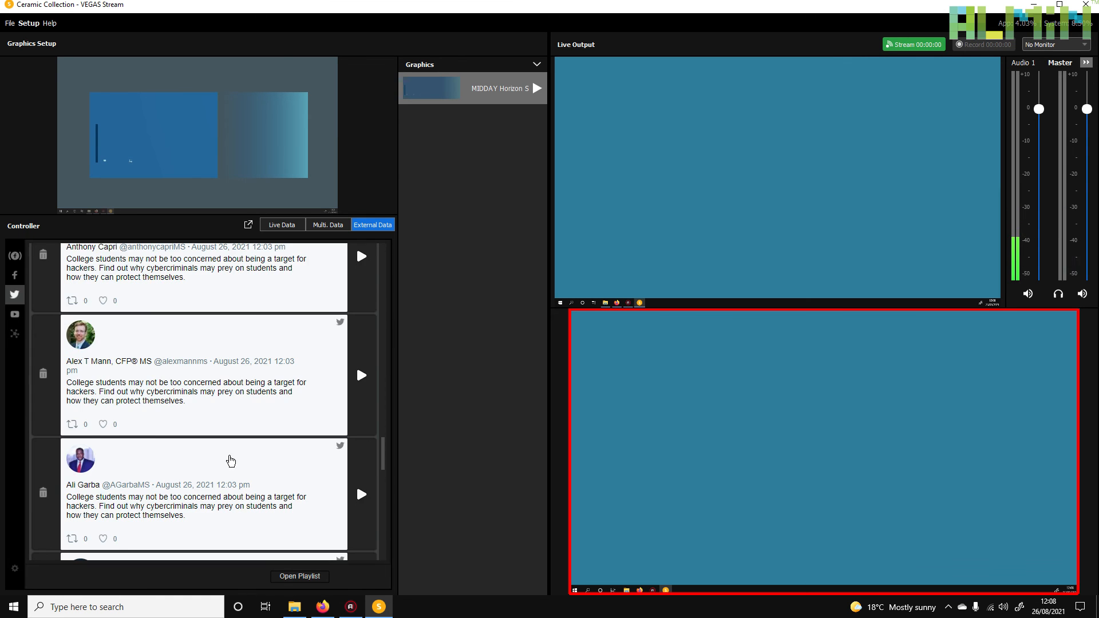
{"action": "scroll", "coordinate": [231, 462], "scroll_direction": "down", "scroll_amount": 5}
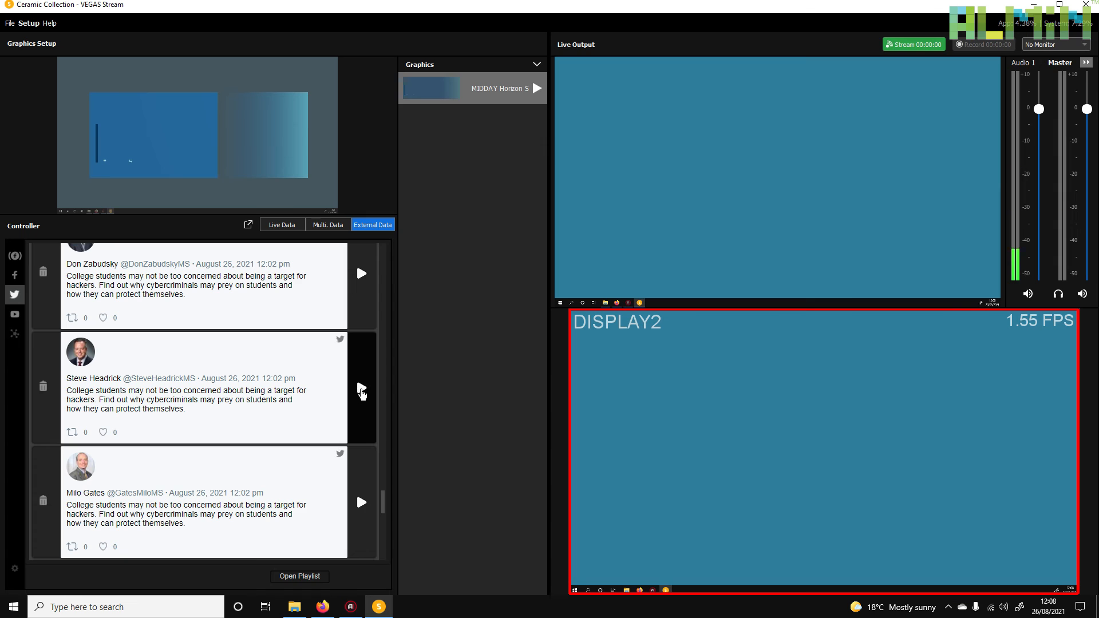
{"action": "left_click", "coordinate": [361, 391]}
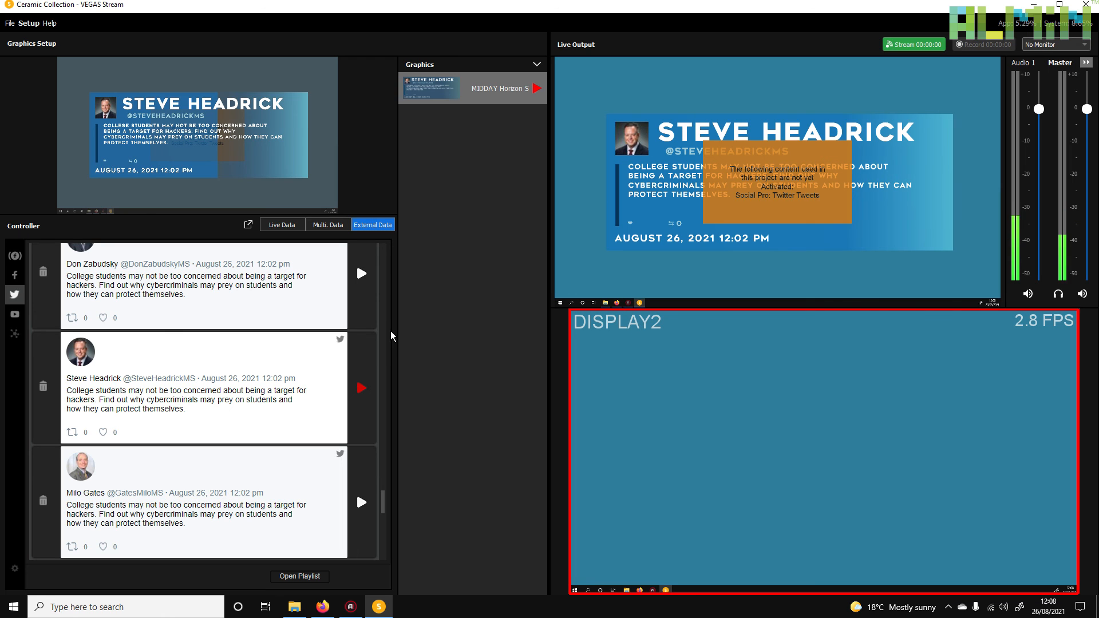
{"action": "left_click", "coordinate": [363, 389]}
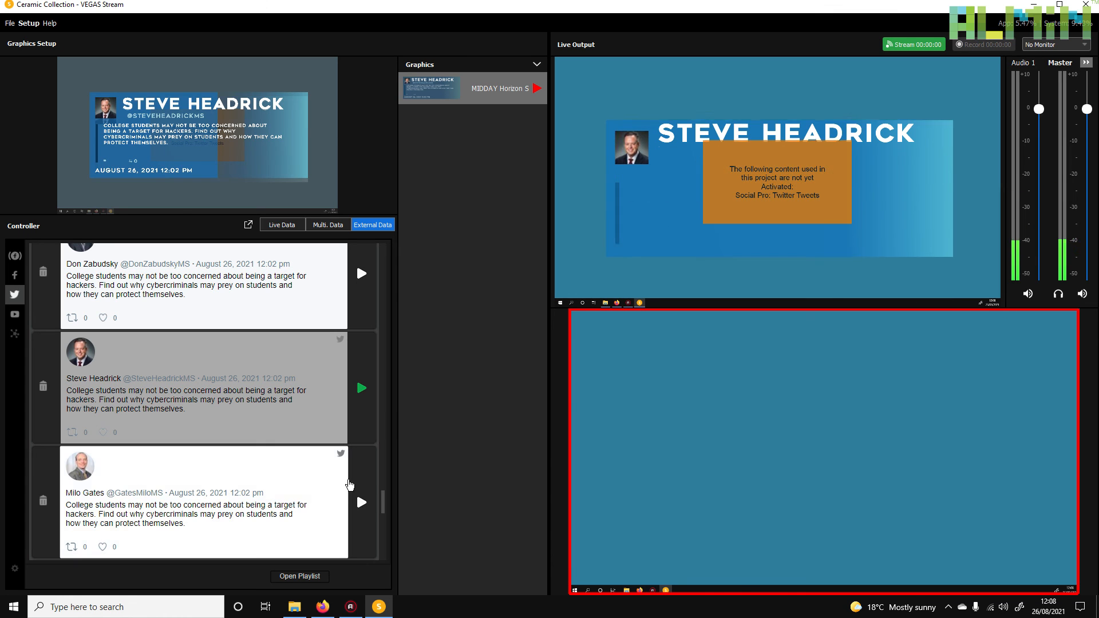
{"action": "left_click", "coordinate": [362, 503]}
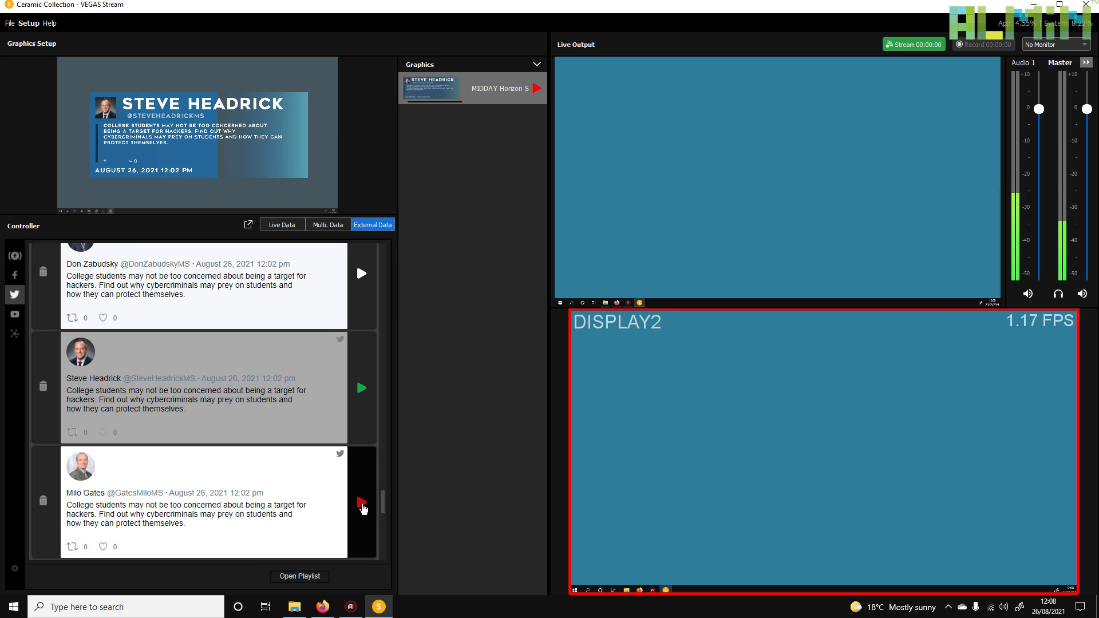